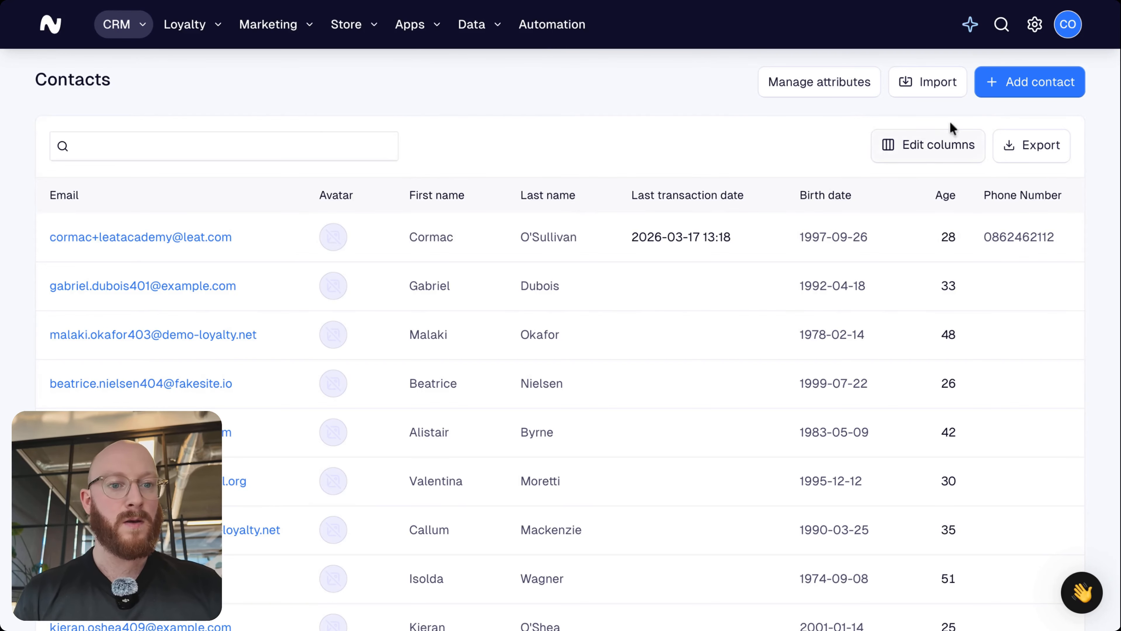
# Start a contacts import from "Existing members - no ID.csv" and assign its First Name column to the First name attribute
pyautogui.click(932, 81)
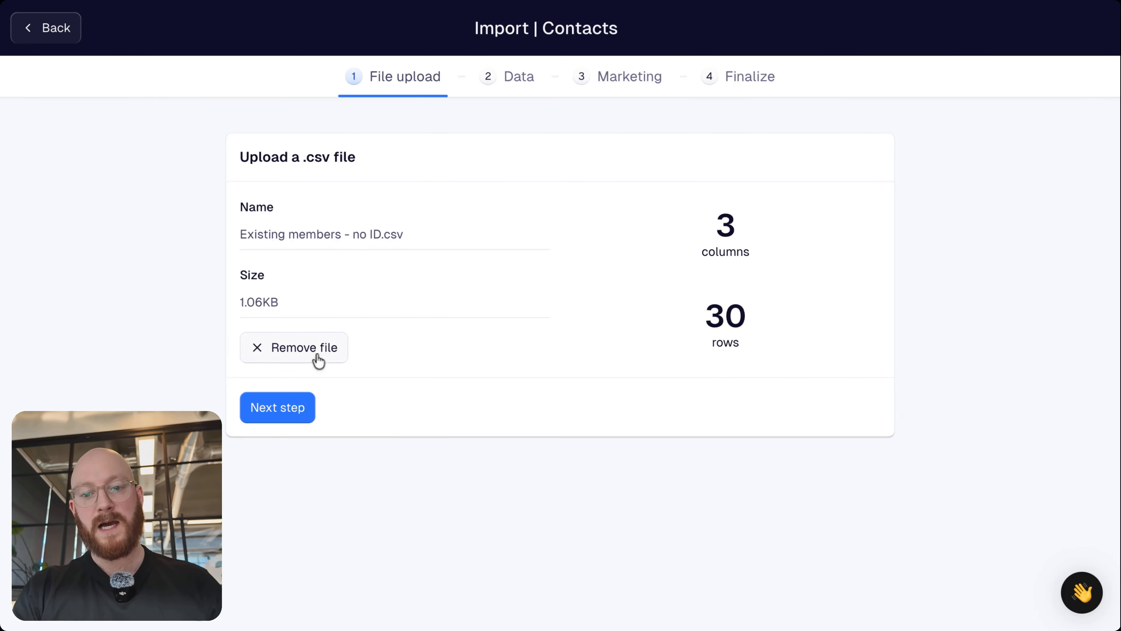
pyautogui.click(291, 405)
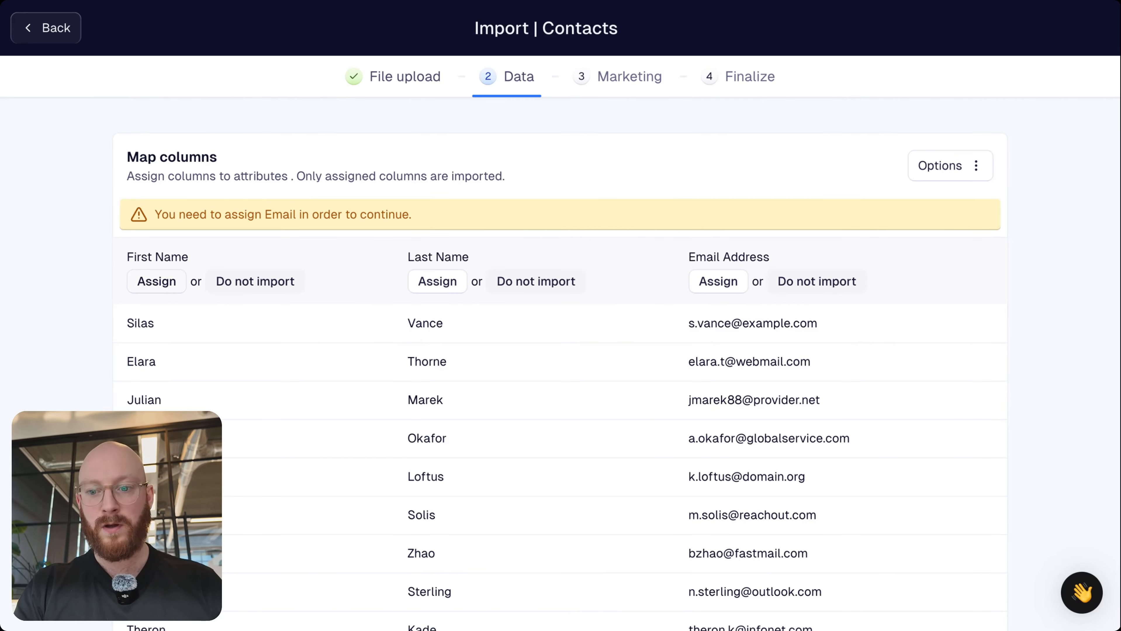
pyautogui.click(156, 282)
pyautogui.click(492, 335)
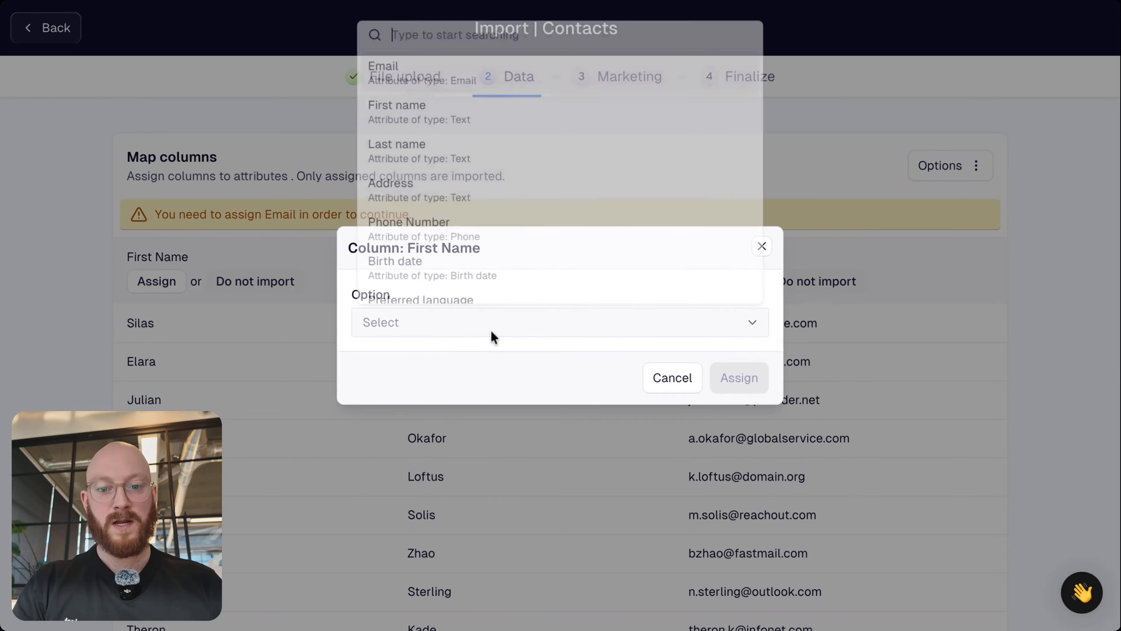
pyautogui.click(401, 117)
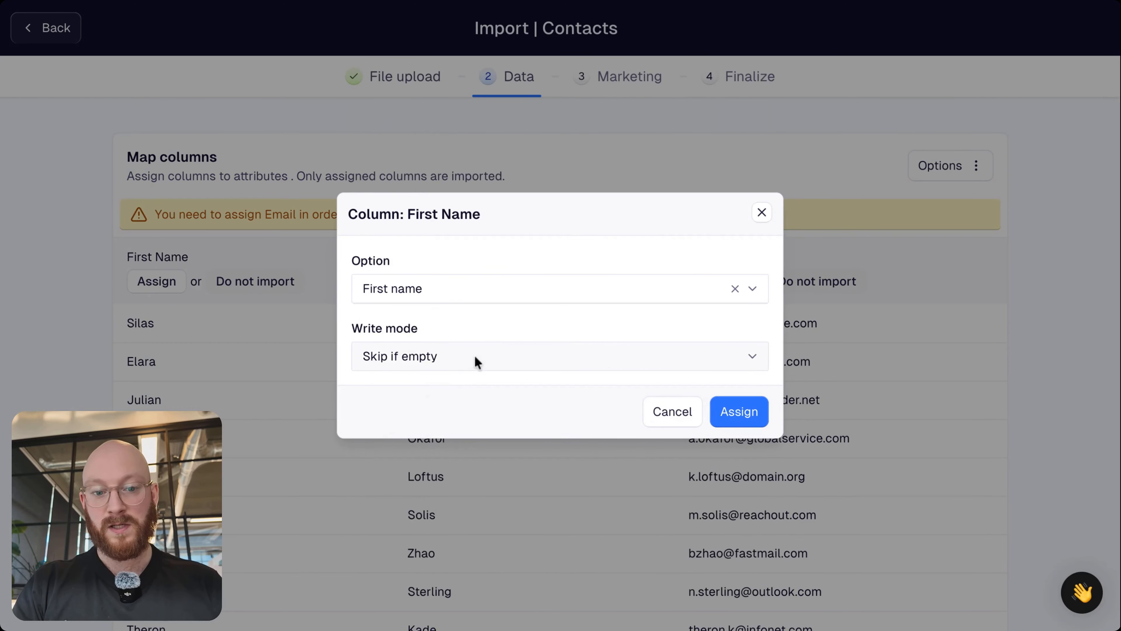
pyautogui.click(720, 421)
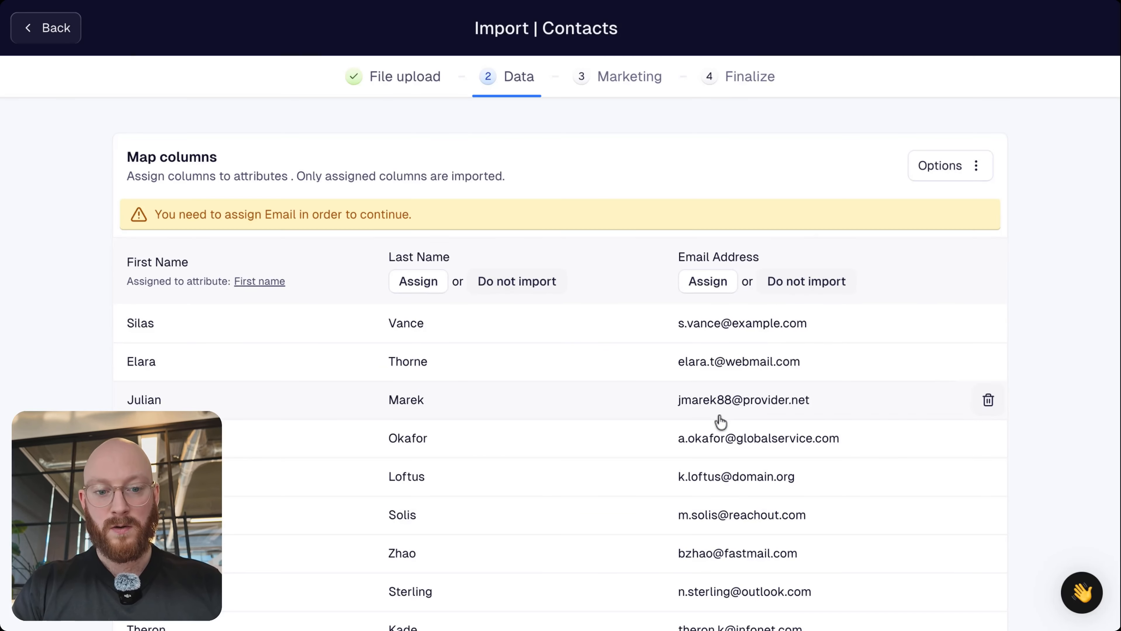
# Assign the file's Last Name column to the Last name attribute
pyautogui.click(402, 278)
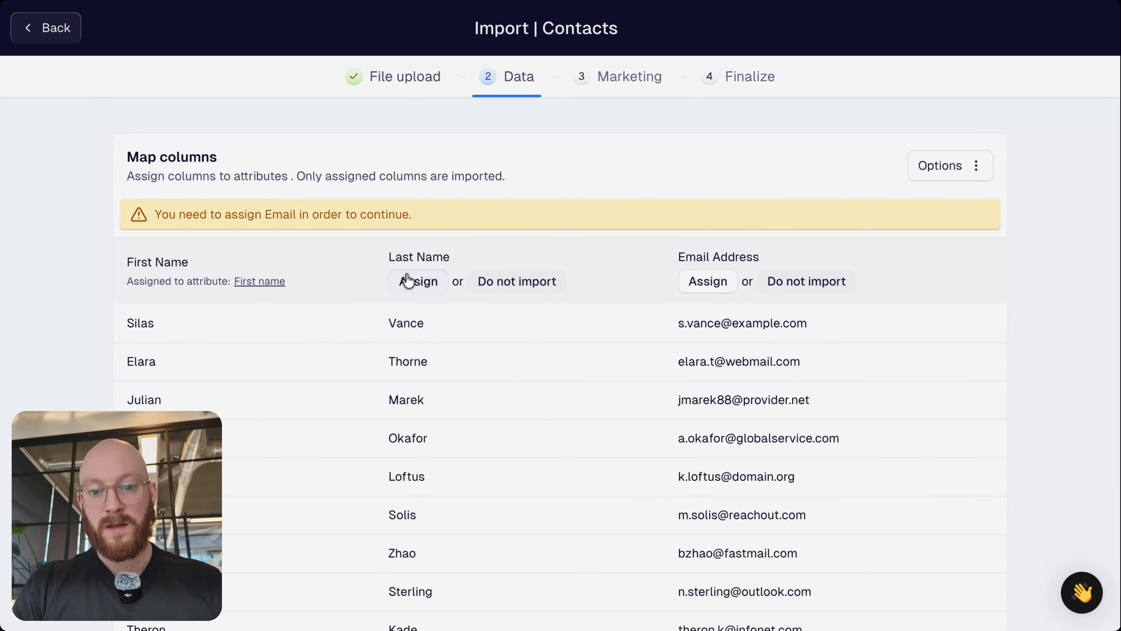
pyautogui.click(366, 319)
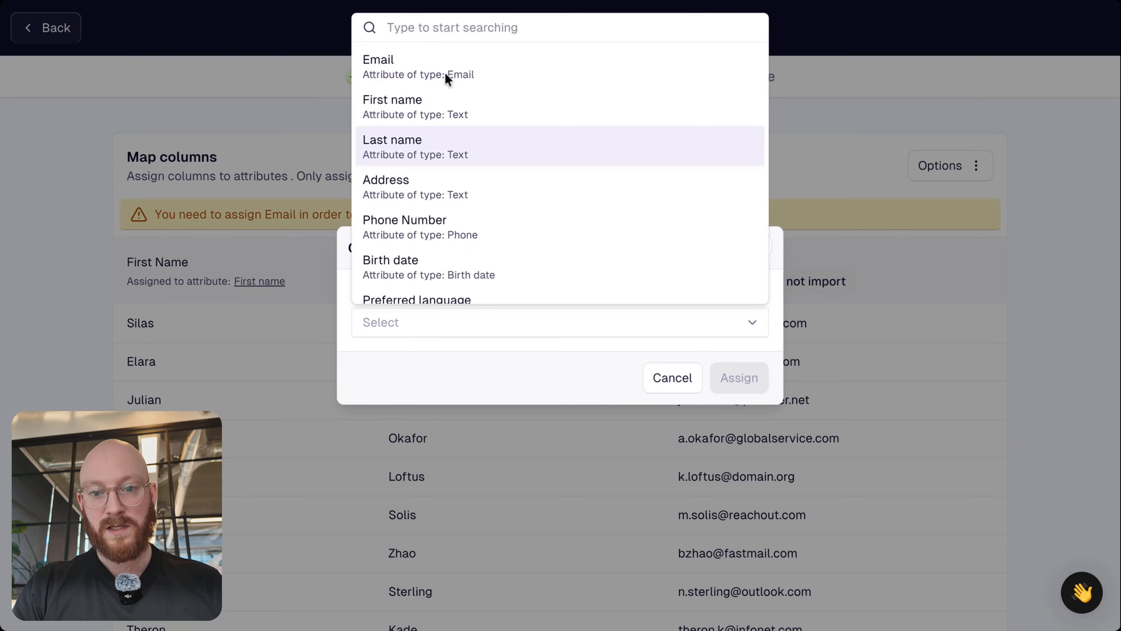
pyautogui.click(396, 147)
pyautogui.click(739, 412)
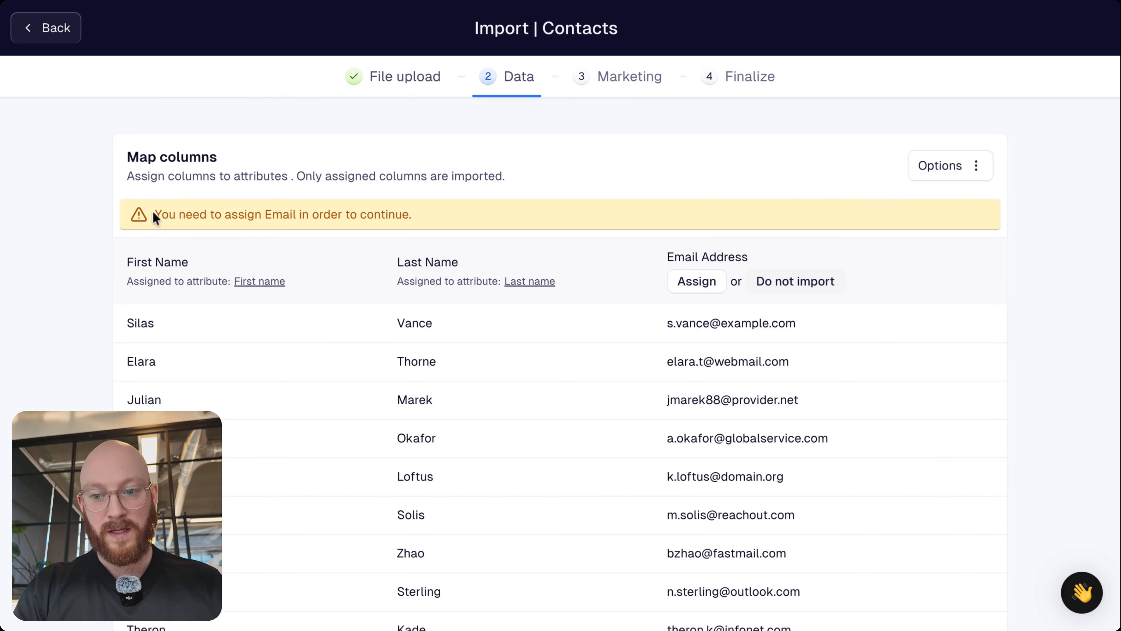
# Assign the file's Email Address column to the required Email attribute
pyautogui.moveTo(154, 215); pyautogui.dragTo(440, 217)
pyautogui.click(603, 168)
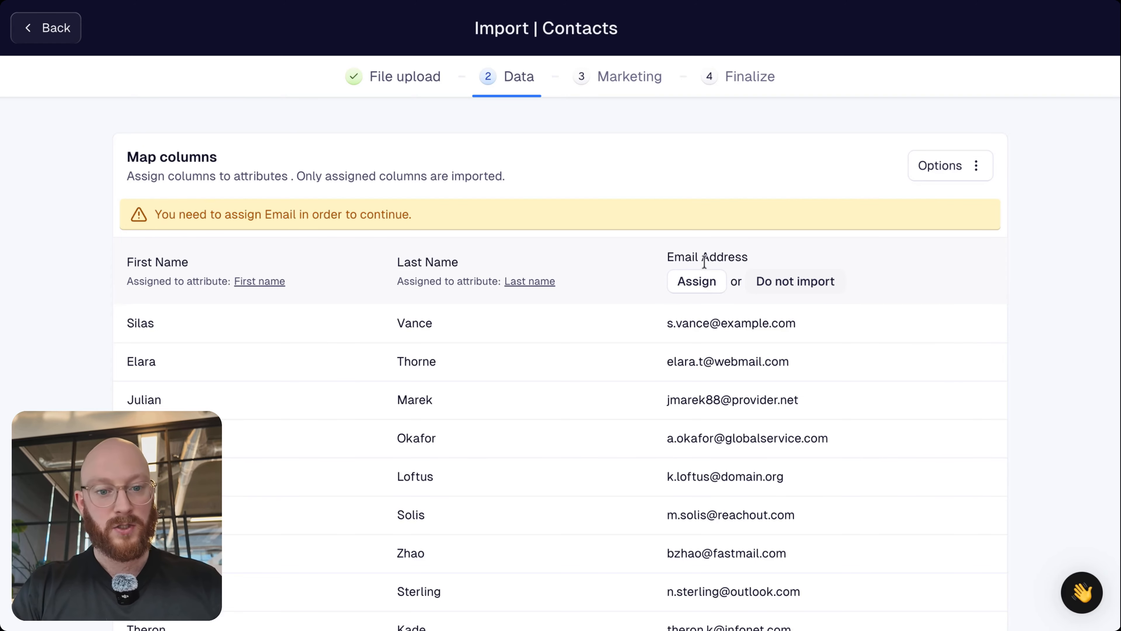
pyautogui.click(696, 281)
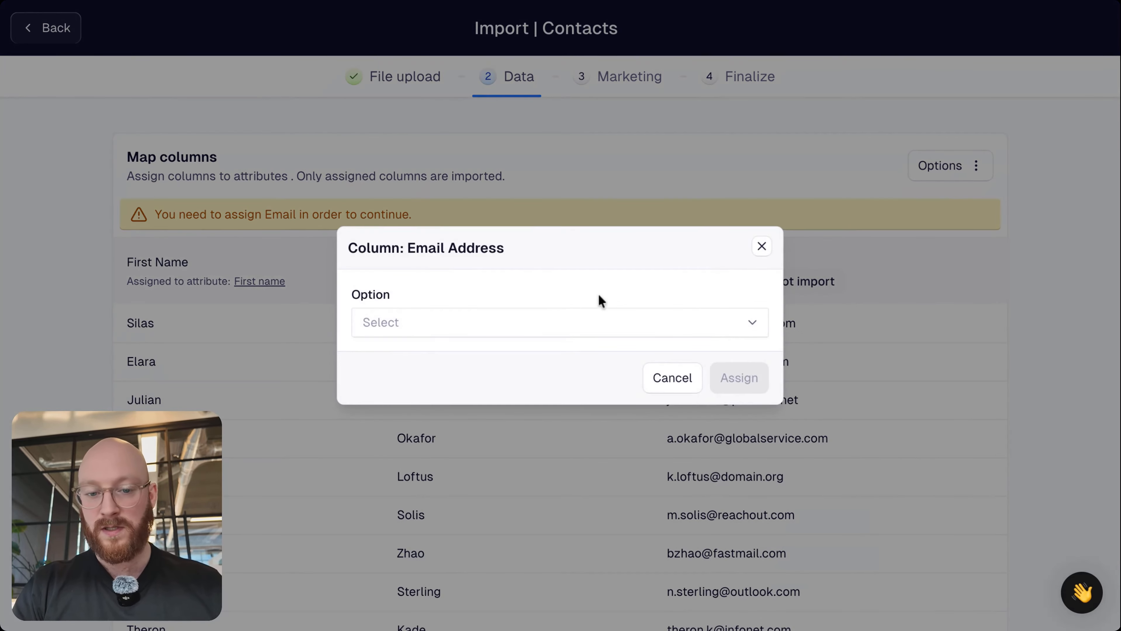
pyautogui.click(570, 334)
pyautogui.click(398, 73)
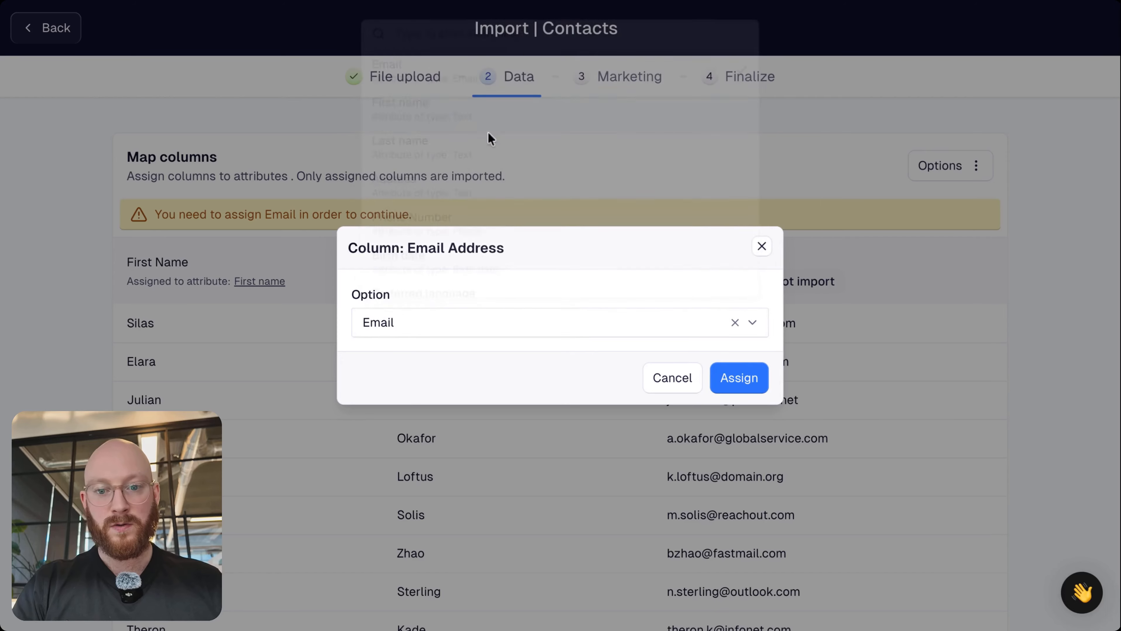
pyautogui.click(746, 380)
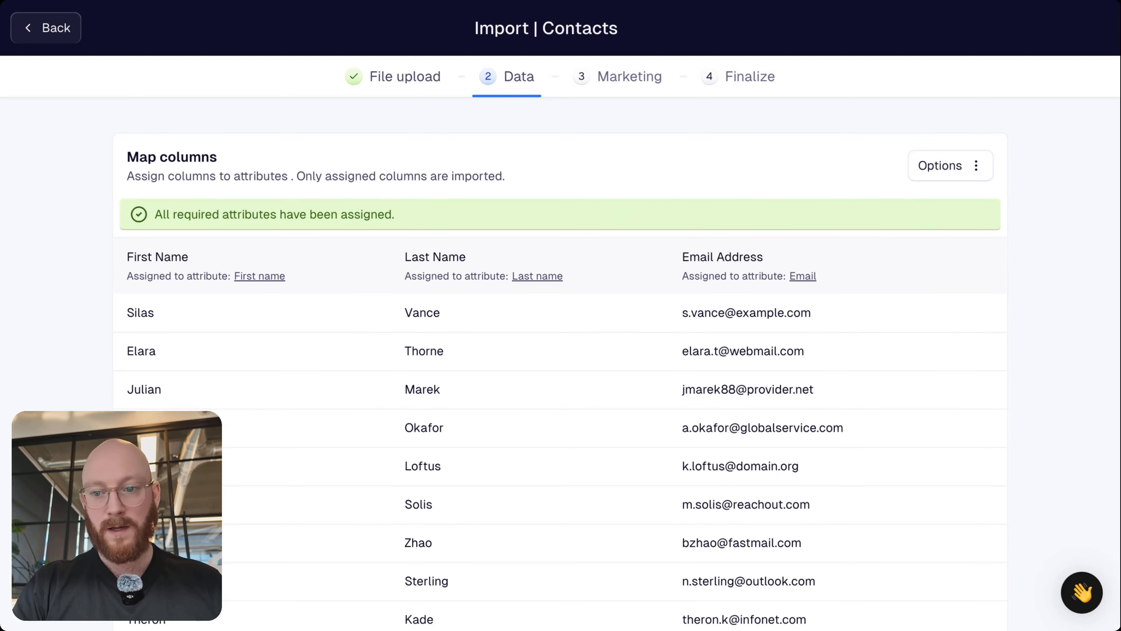
# Accept the column mapping and keep new contacts subscribed to Leat Academy Content and Marketing
pyautogui.scroll(-5, 101, 374)
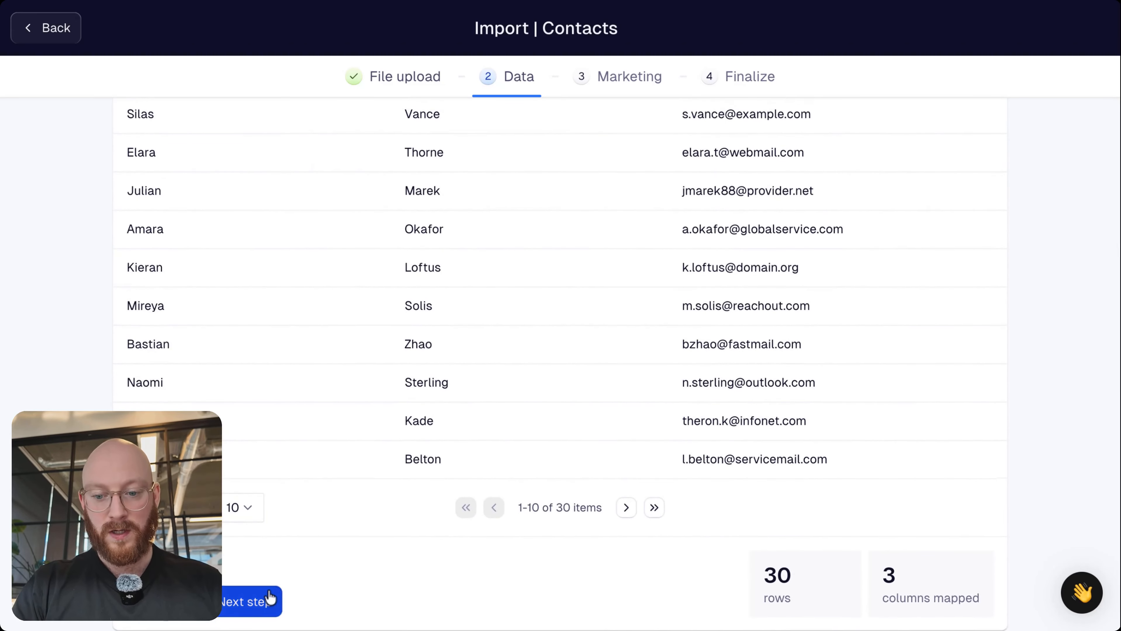
pyautogui.click(265, 599)
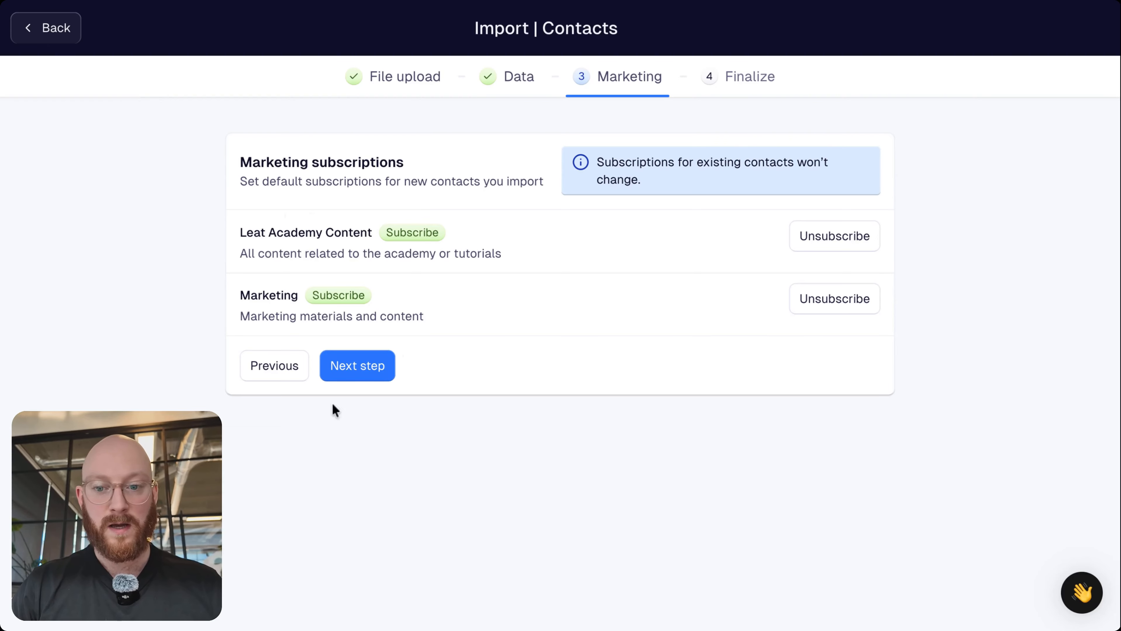
pyautogui.click(354, 373)
# Name the import "Contact import - existing members" and run it with the Day / Month / Year date notation
pyautogui.click(376, 310)
pyautogui.hotkey('ctrl', 'a')
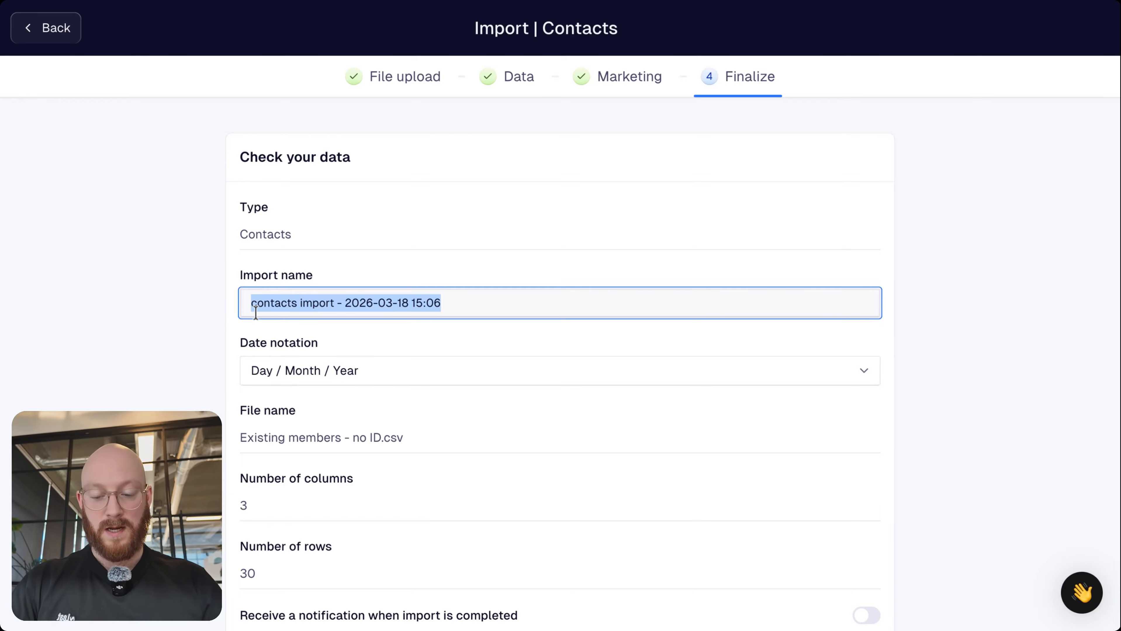
pyautogui.write('C')
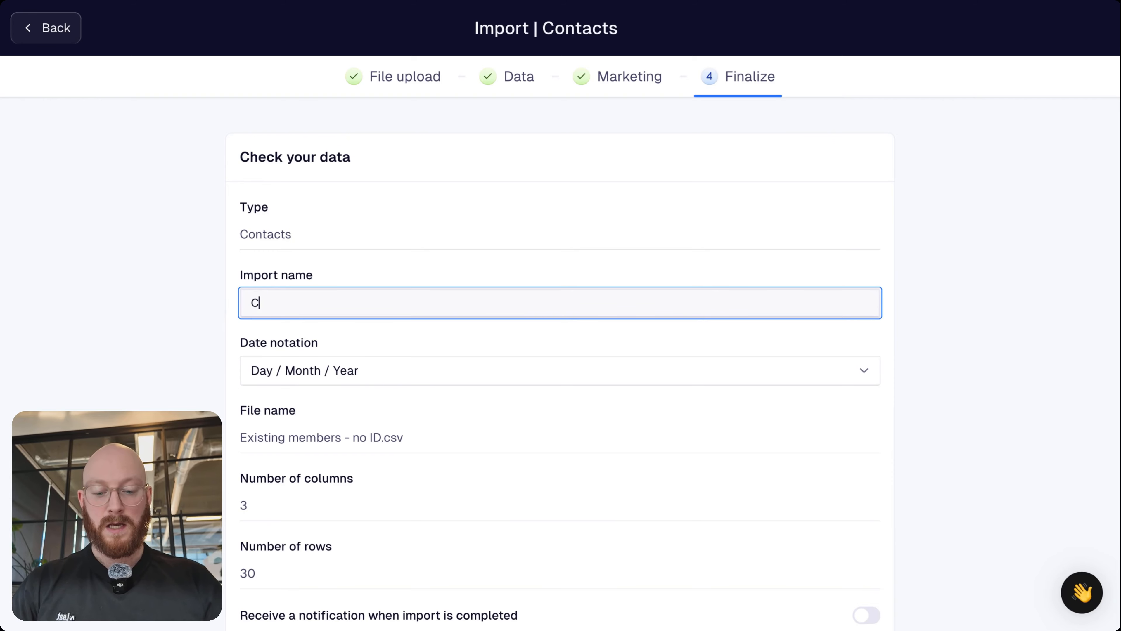
pyautogui.write('ontact im')
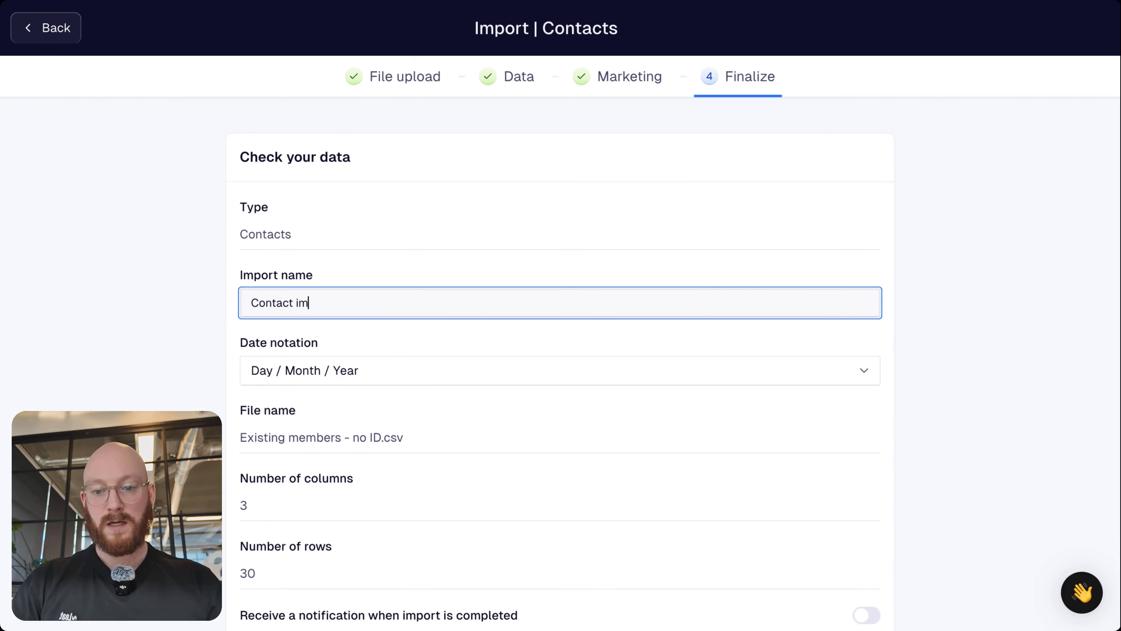
pyautogui.write('port - existin')
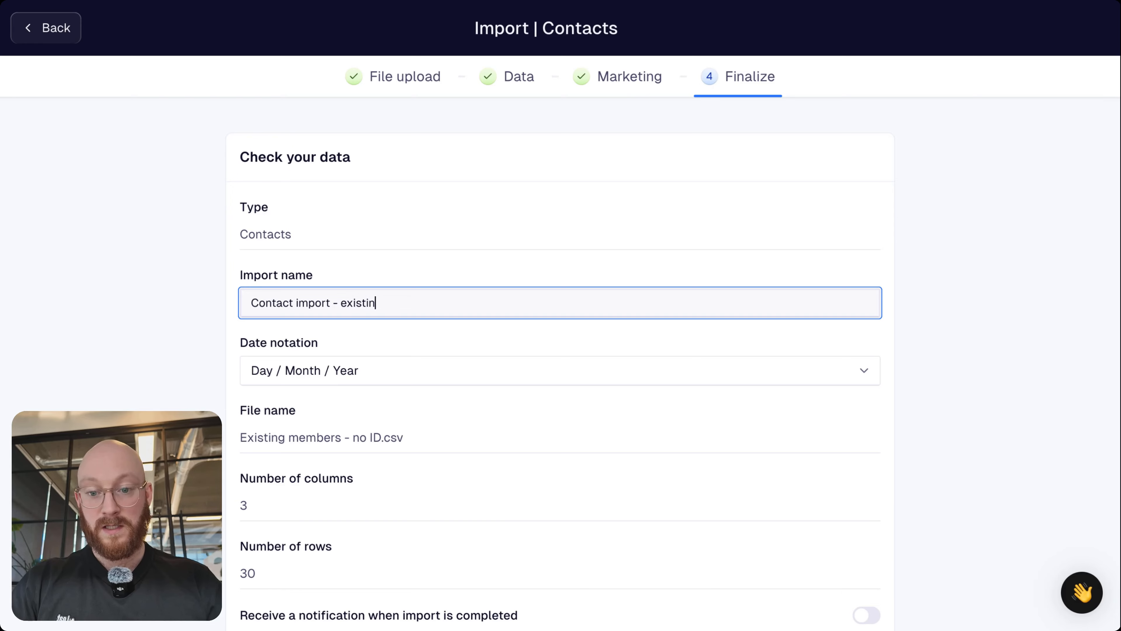
pyautogui.write('g members')
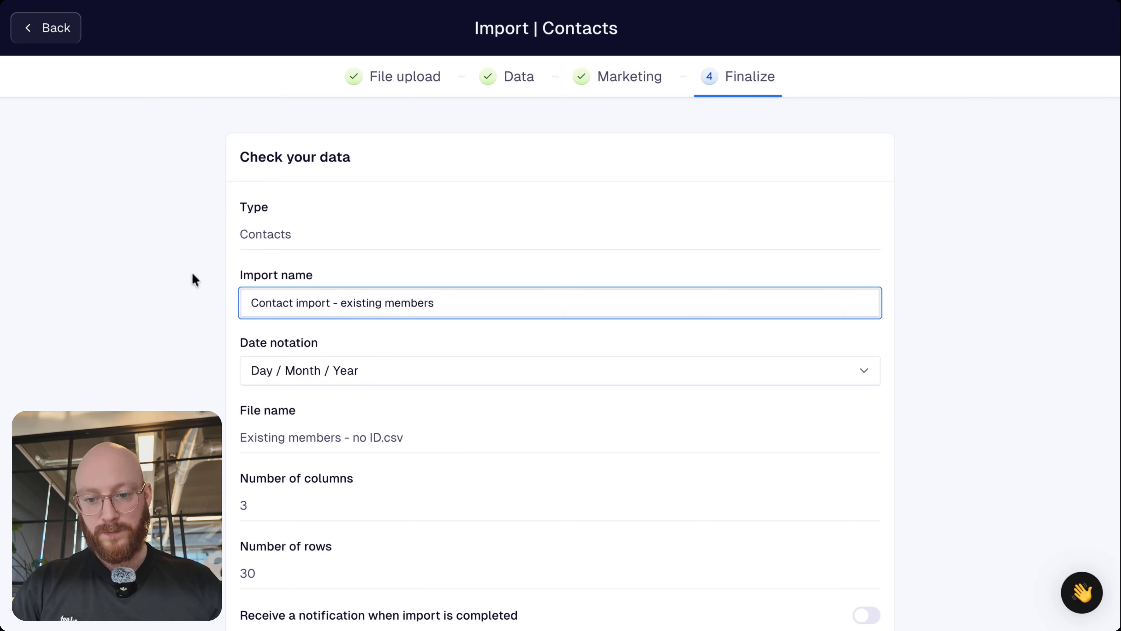
pyautogui.click(193, 275)
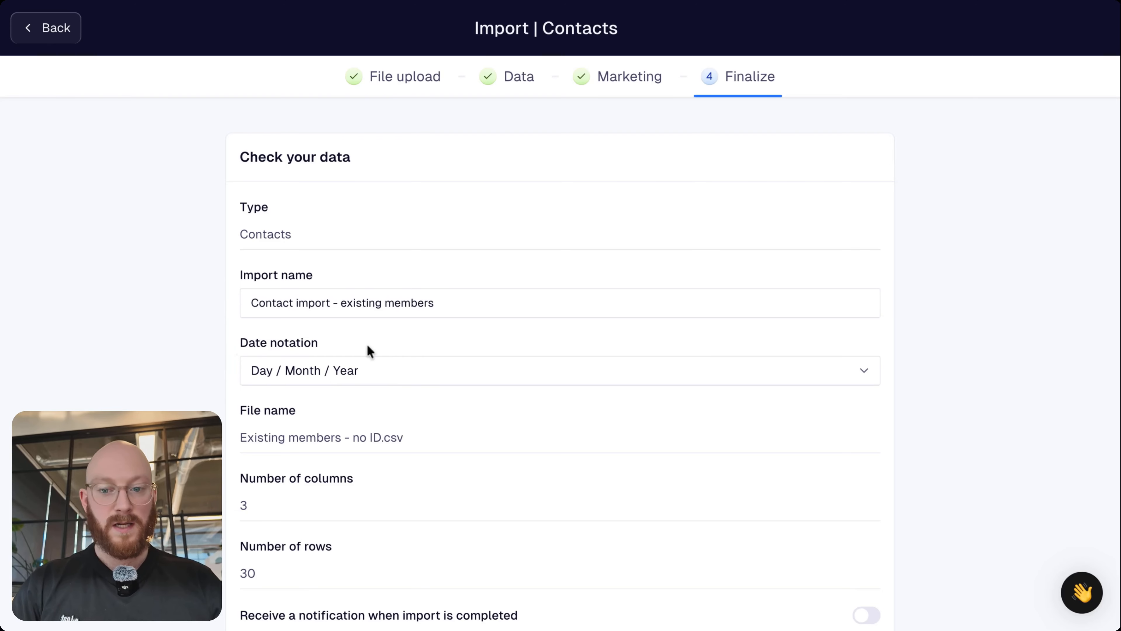
pyautogui.scroll(-2, 207, 381)
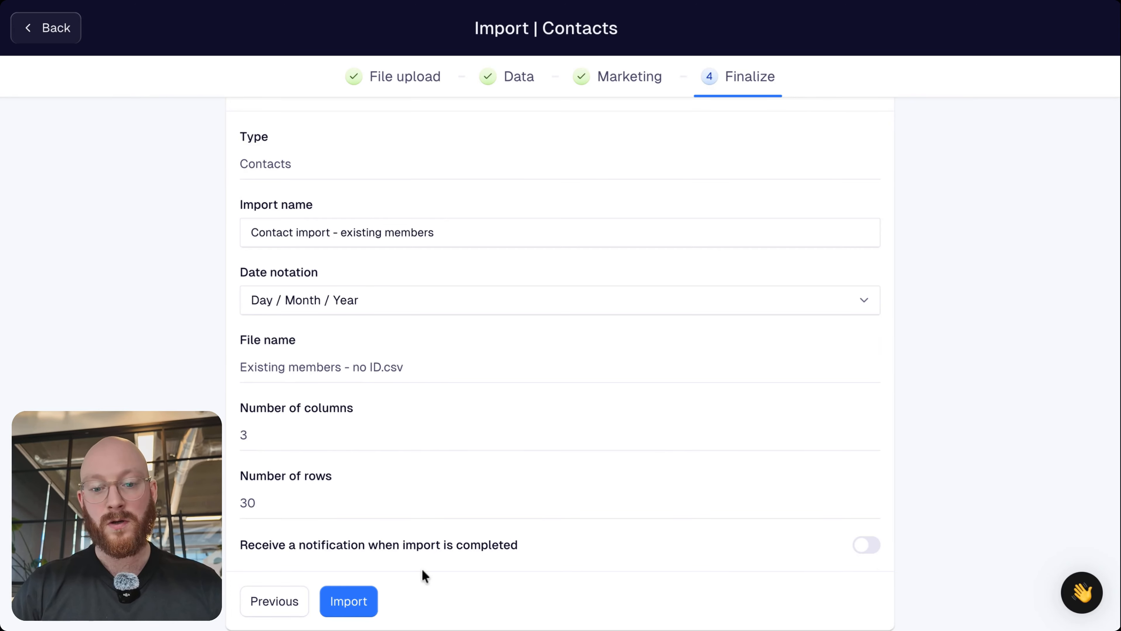
pyautogui.click(349, 602)
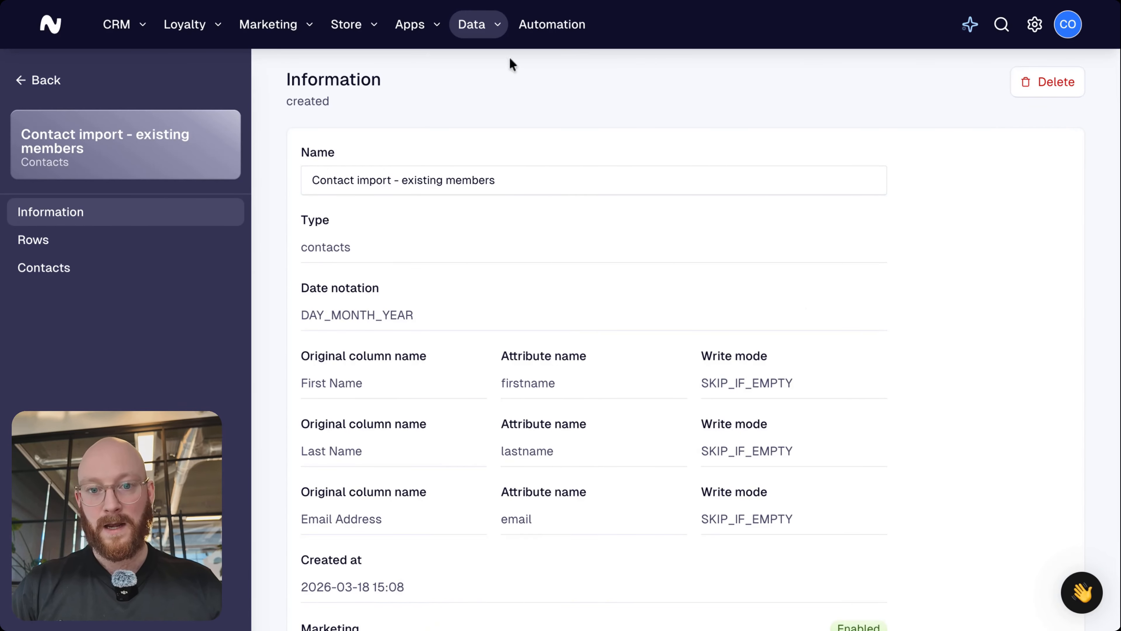
# Open the CRM contacts list and check its item count for the imported members
pyautogui.click(123, 28)
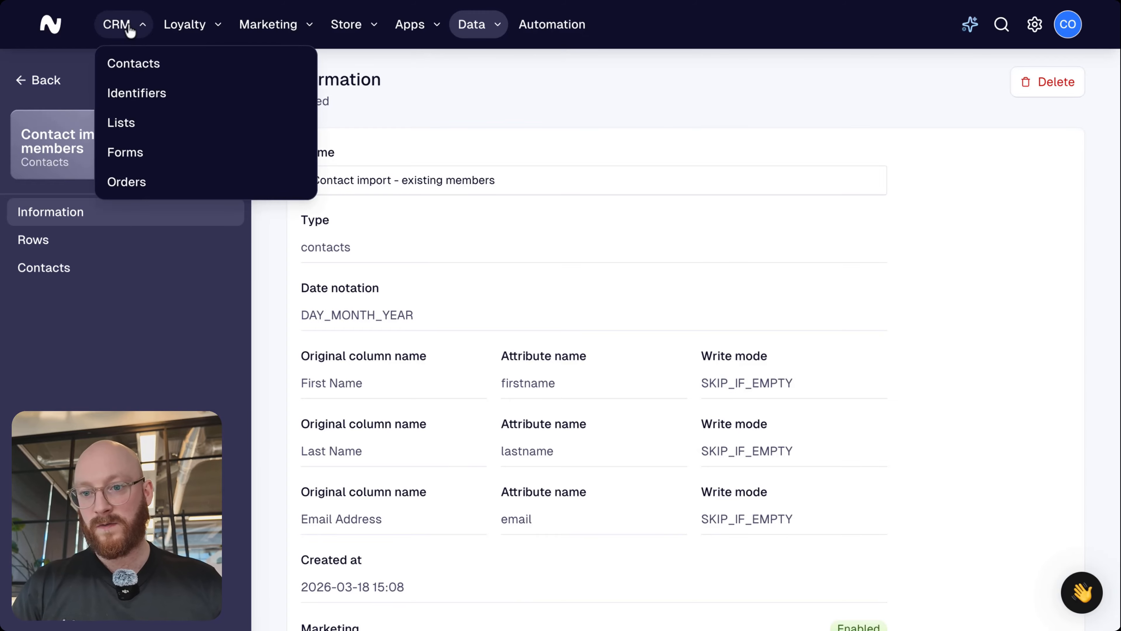
pyautogui.click(125, 65)
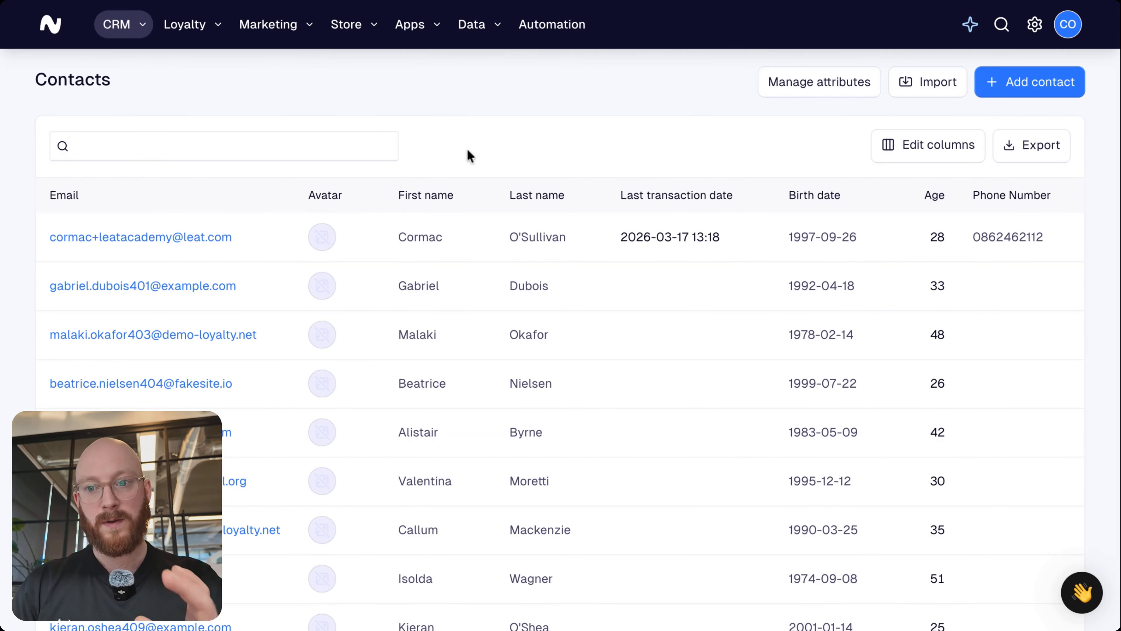
pyautogui.scroll(-3, 561, 332)
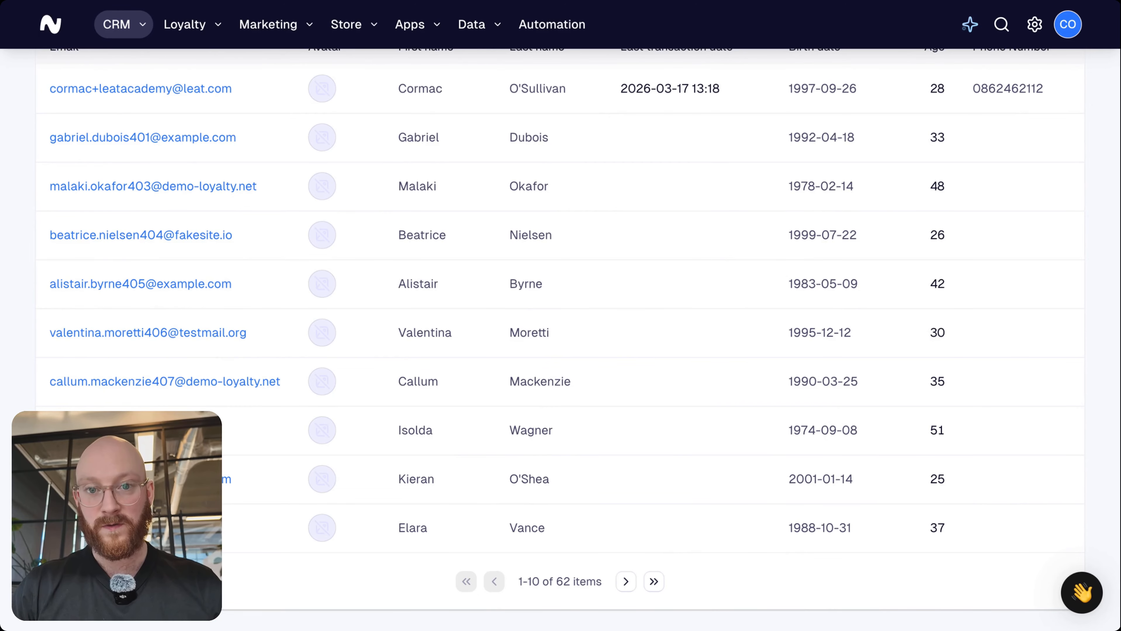
pyautogui.click(149, 2)
pyautogui.scroll(-5, 475, 425)
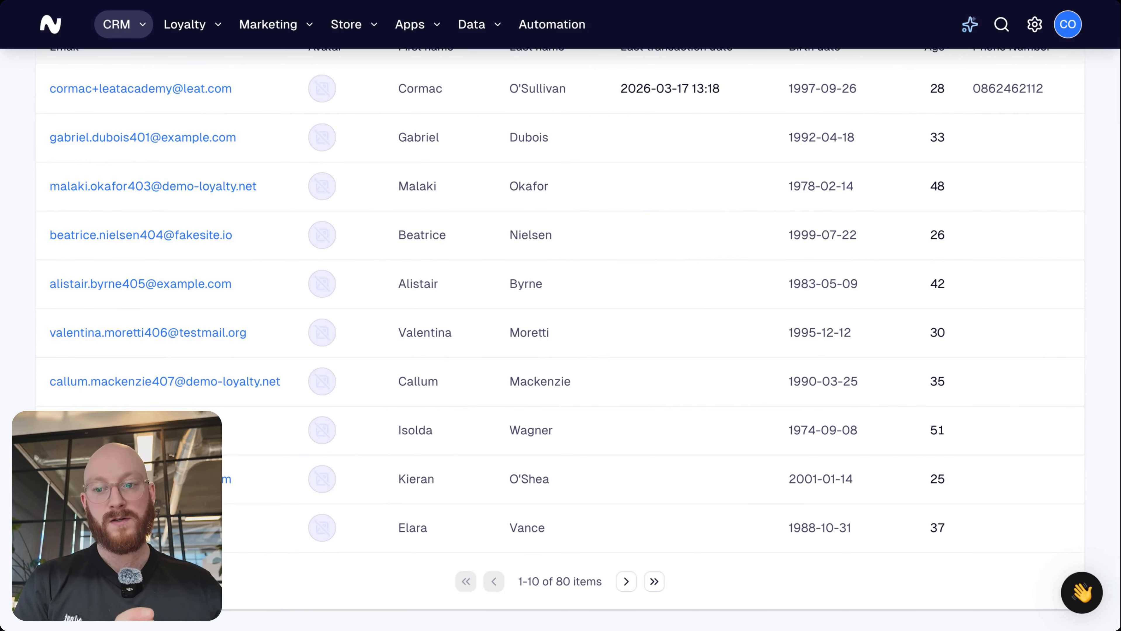
pyautogui.scroll(4, 362, 596)
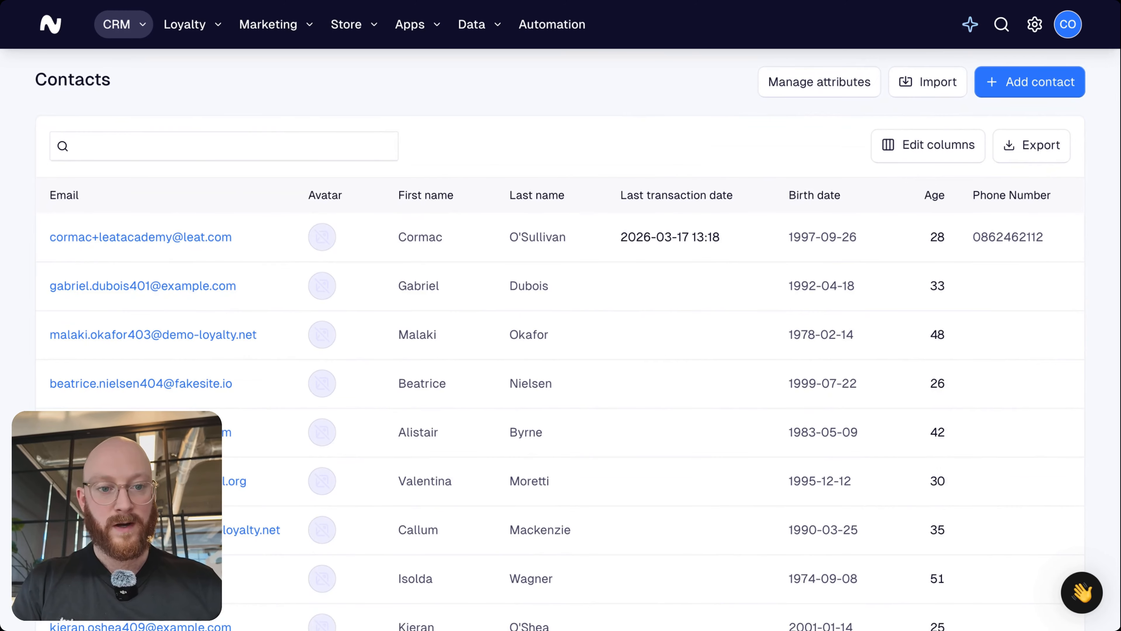
# Open the list of contact identifiers in the CRM
pyautogui.click(125, 31)
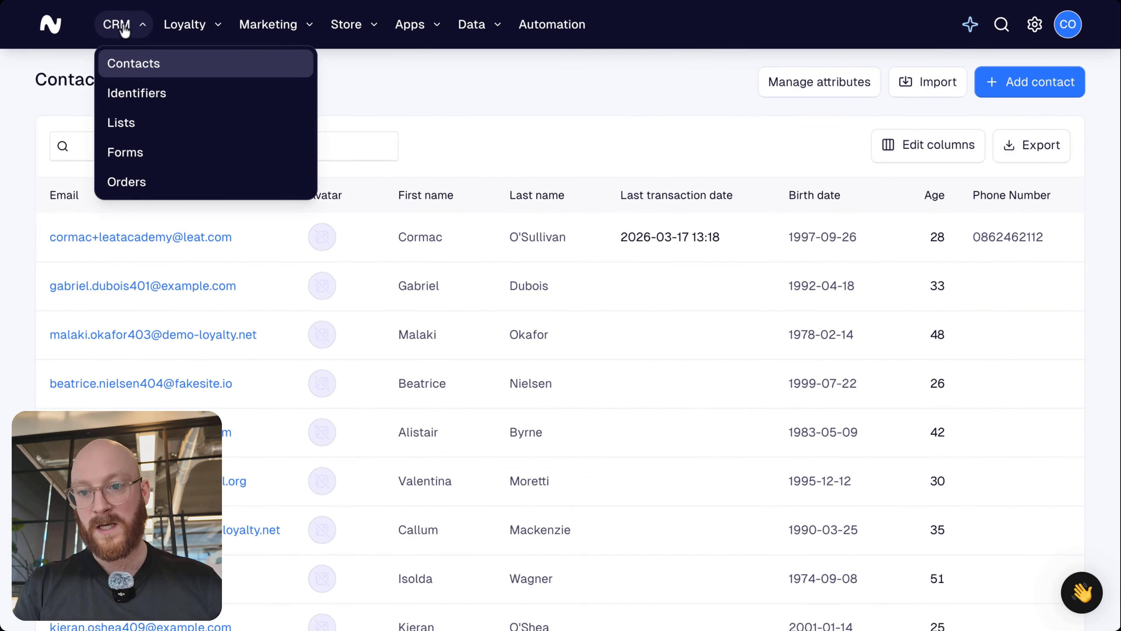
pyautogui.click(163, 102)
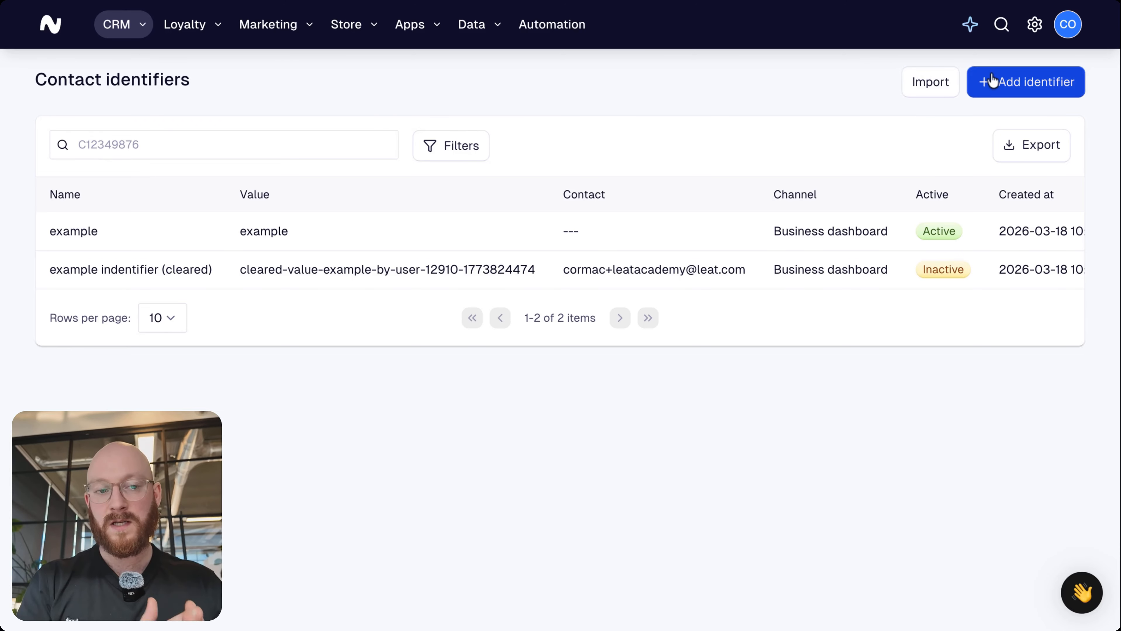
pyautogui.click(1026, 82)
pyautogui.click(409, 246)
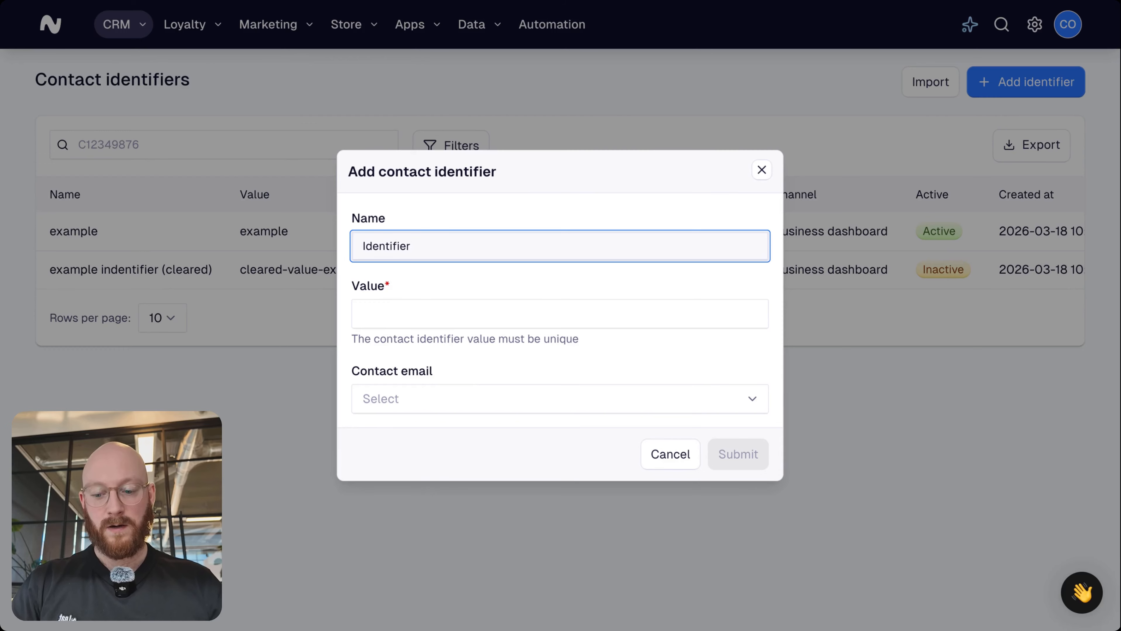
pyautogui.click(485, 311)
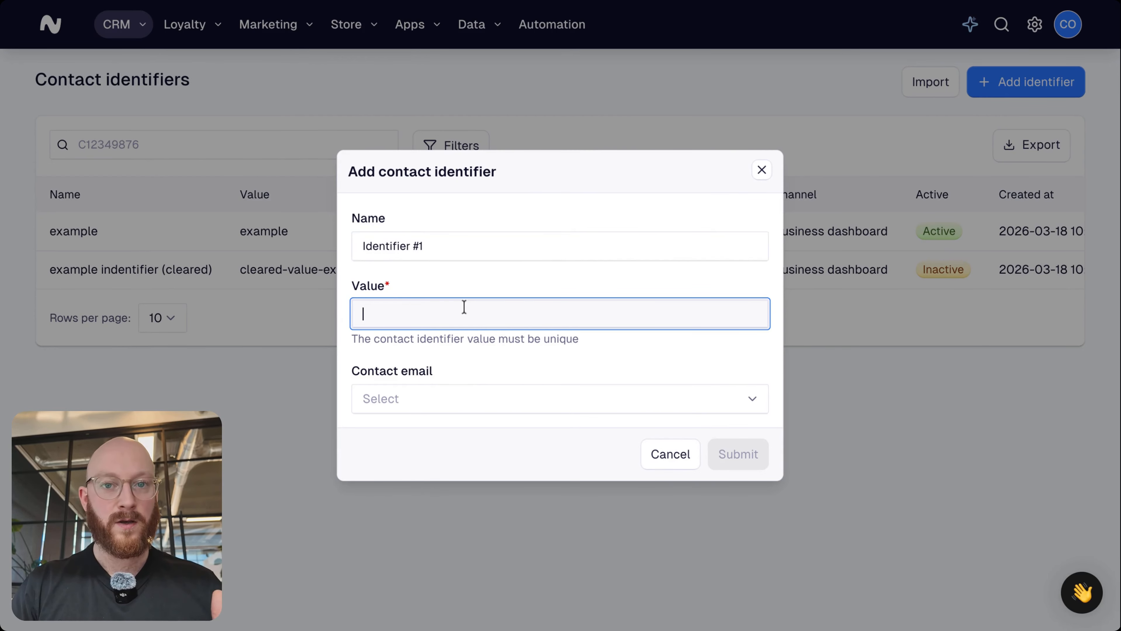
pyautogui.click(480, 212)
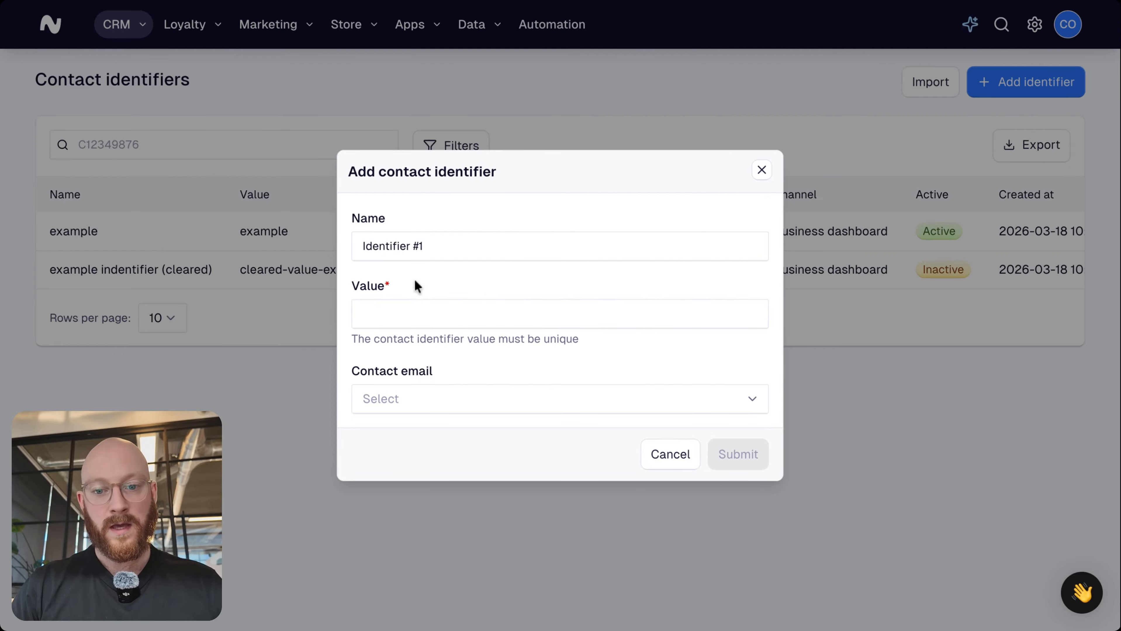
pyautogui.click(401, 306)
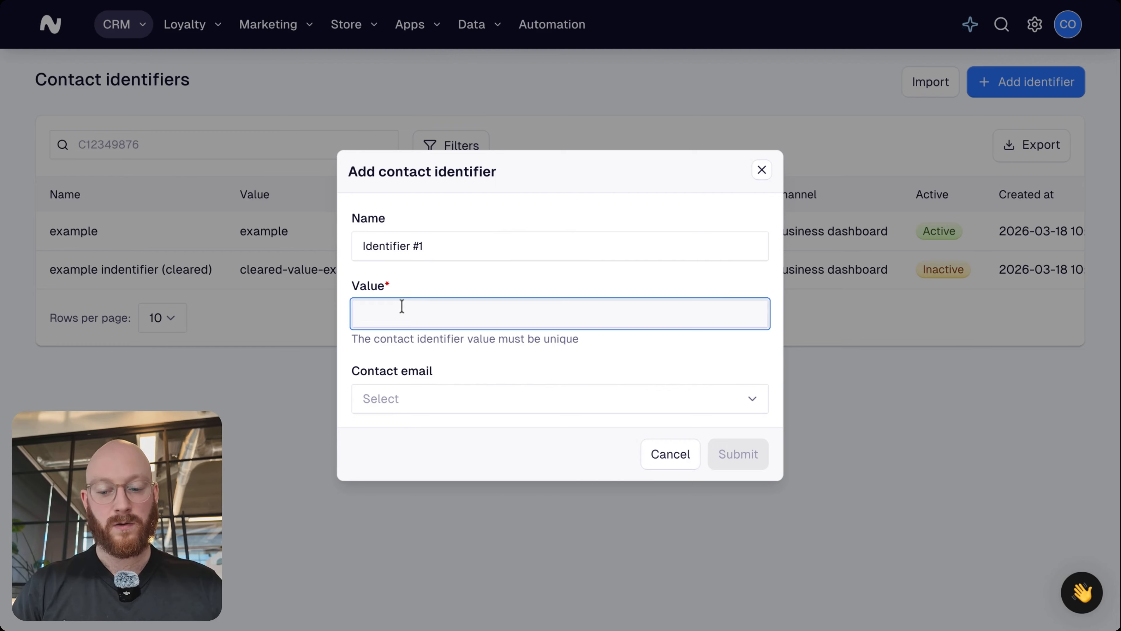
pyautogui.write('100897')
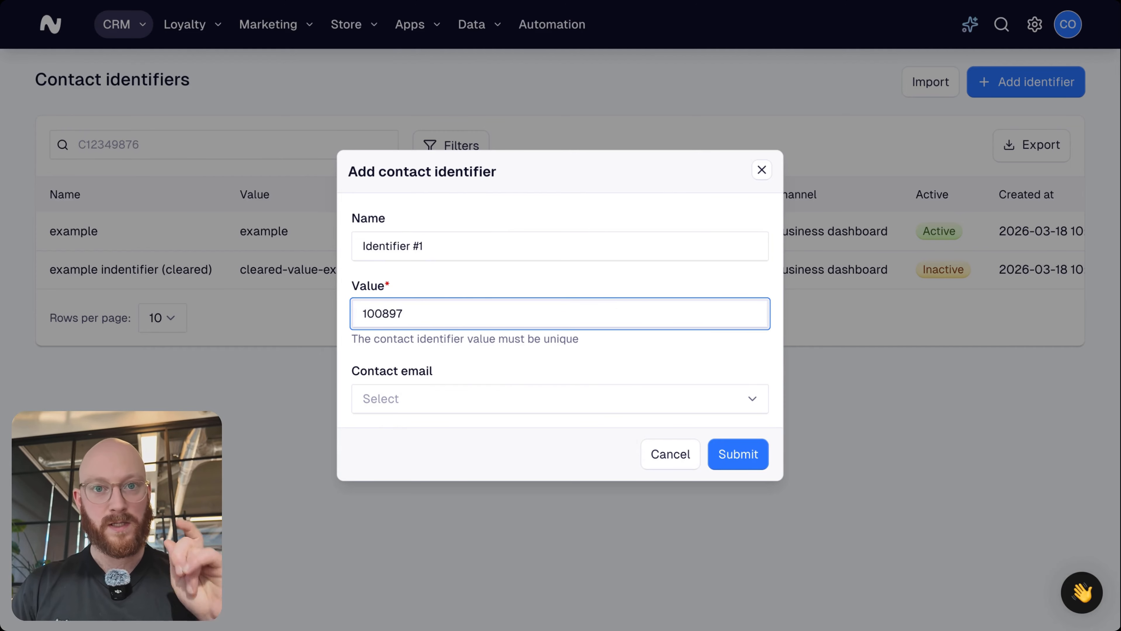
pyautogui.click(620, 360)
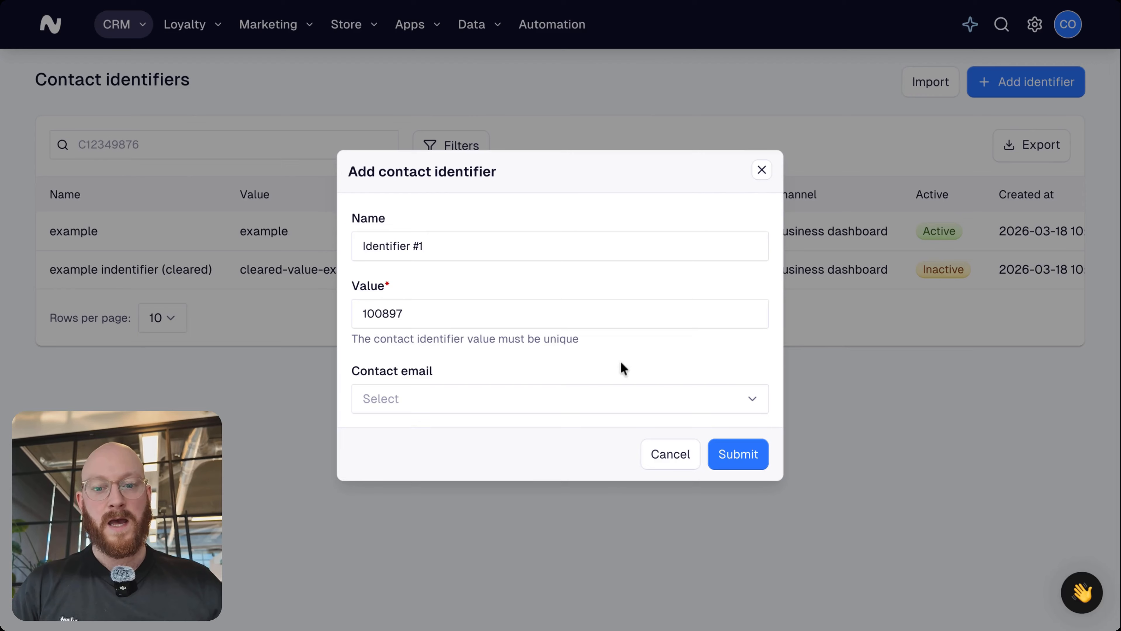
pyautogui.click(481, 409)
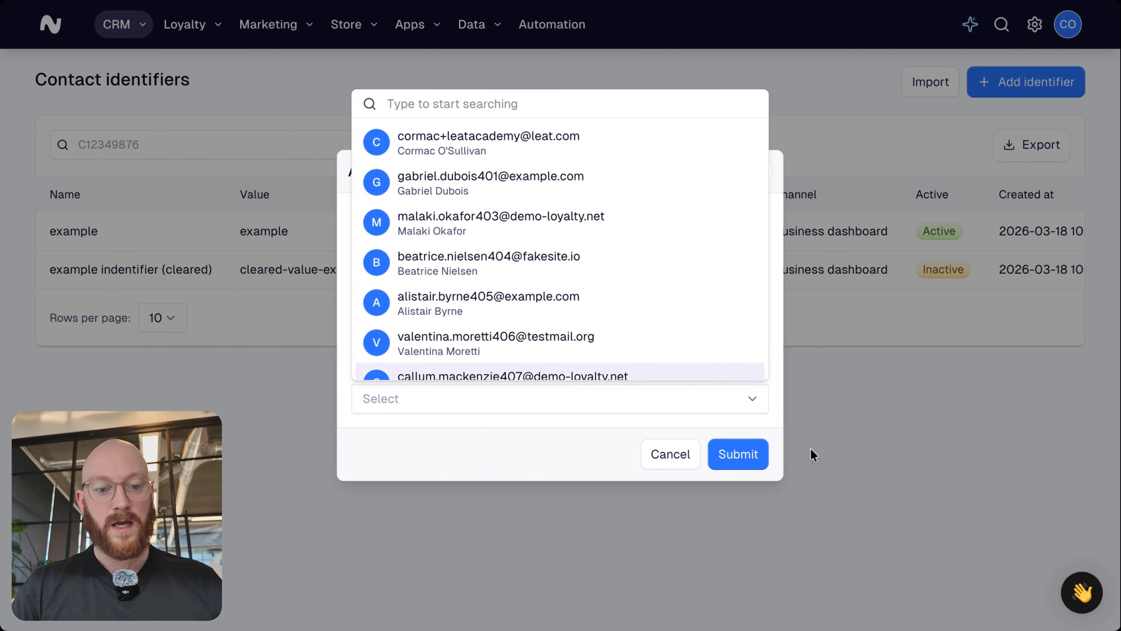
pyautogui.click(465, 443)
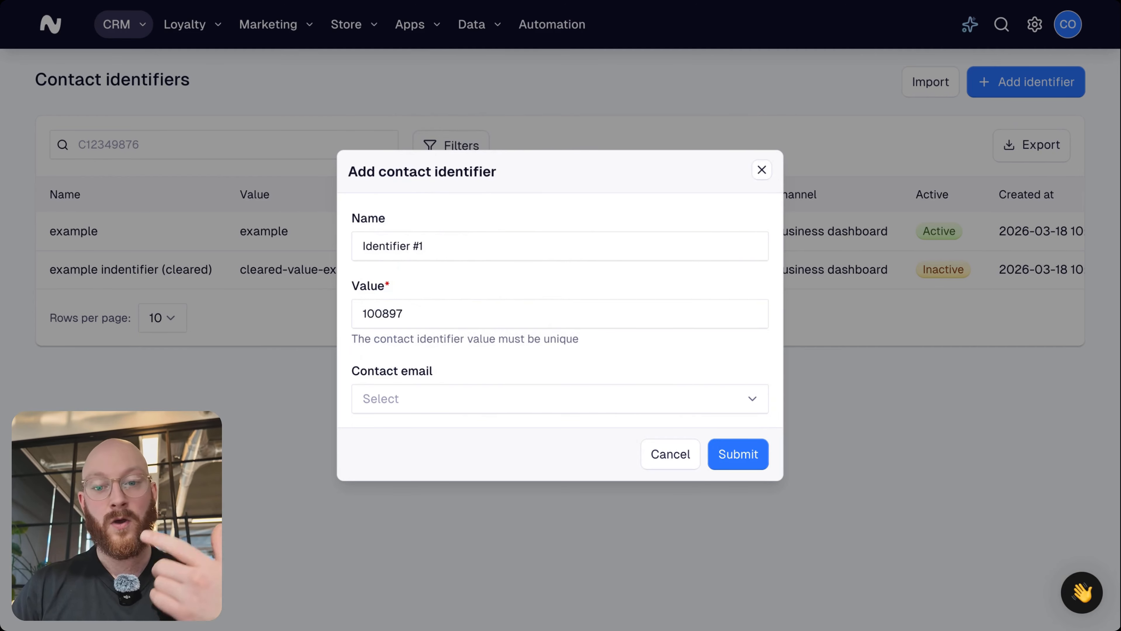
pyautogui.click(682, 458)
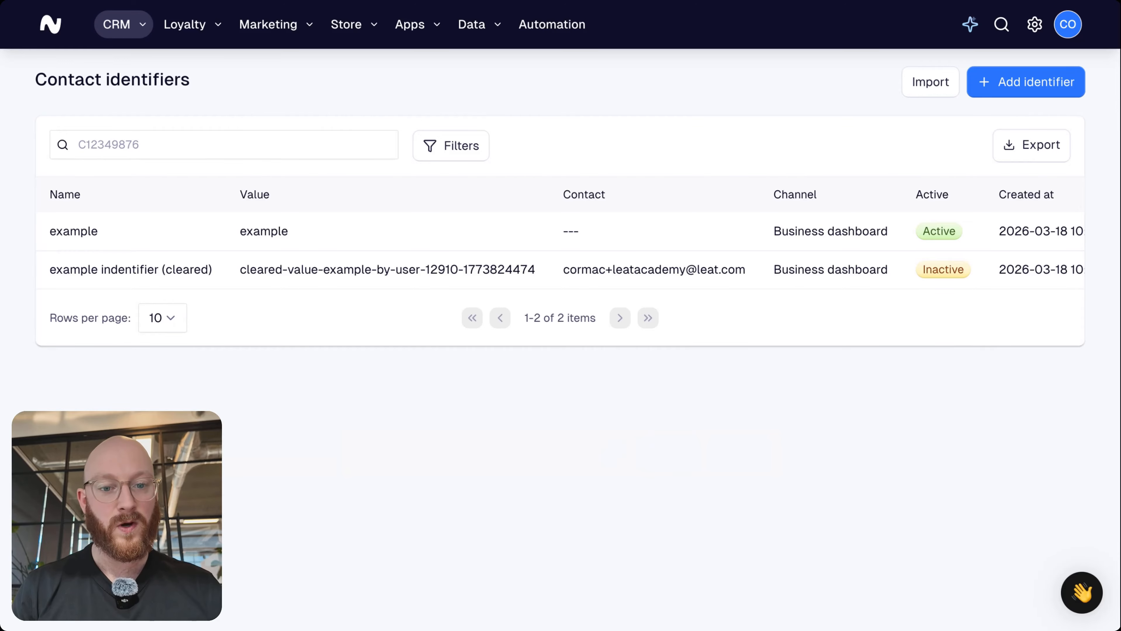
# Start an identifier import that creates new identifiers for existing contacts, using the file "Existing members w_ ID.csv"
pyautogui.click(930, 84)
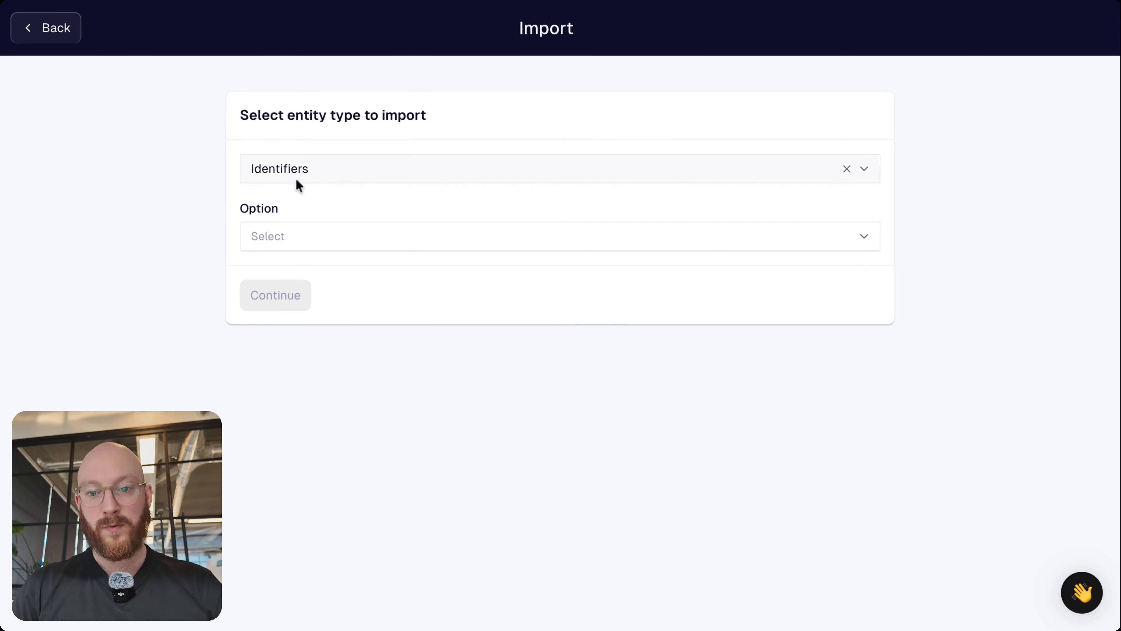
pyautogui.click(362, 241)
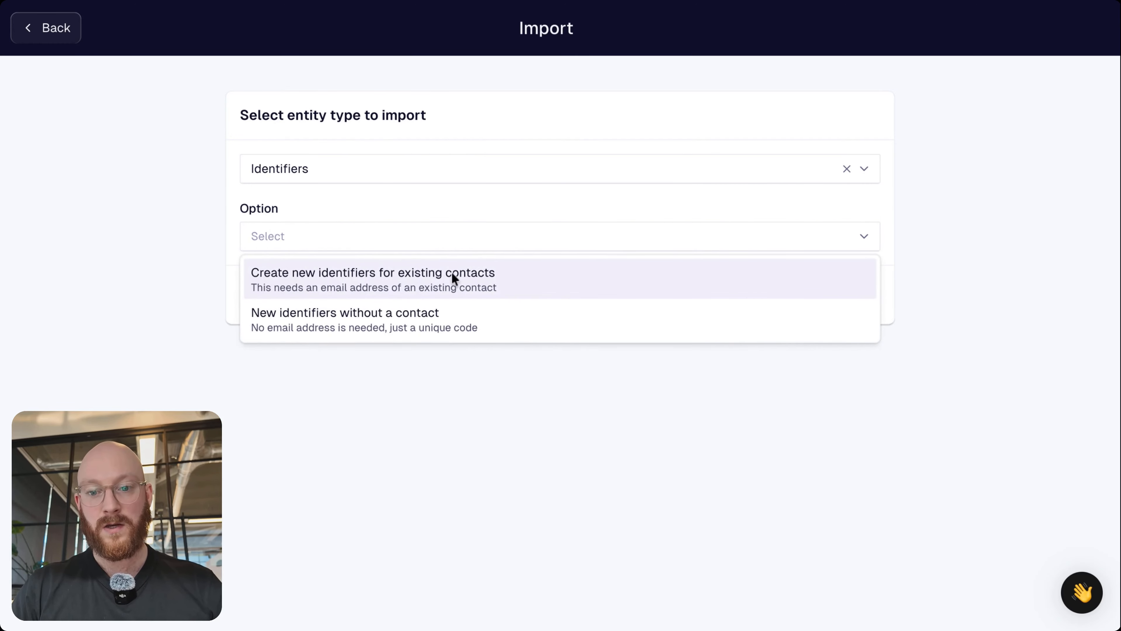
pyautogui.click(505, 278)
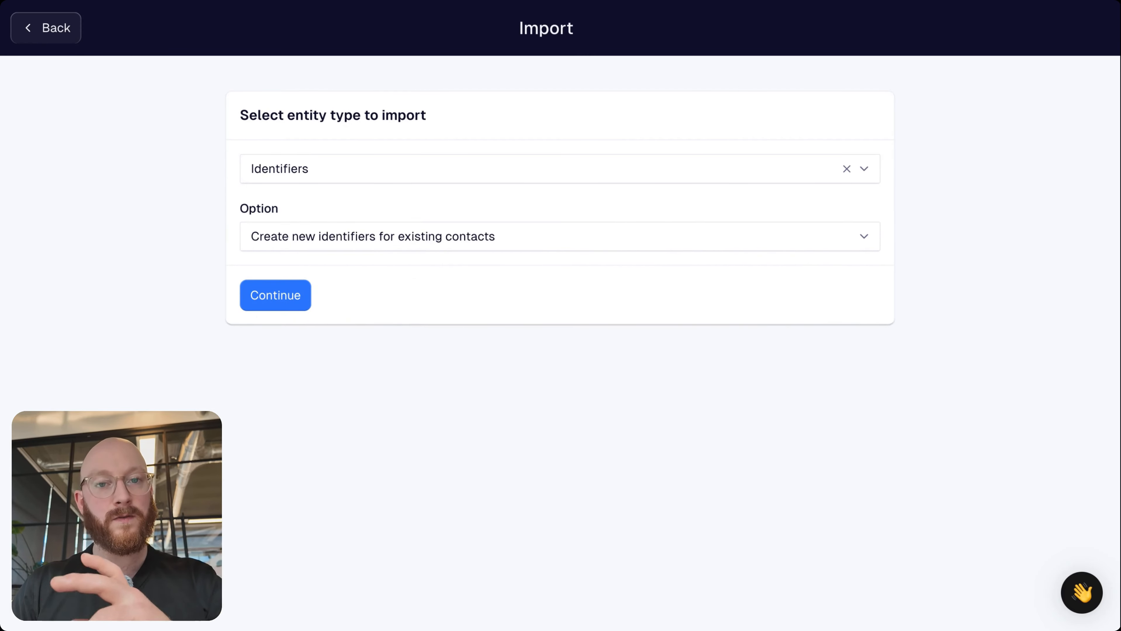
pyautogui.click(261, 305)
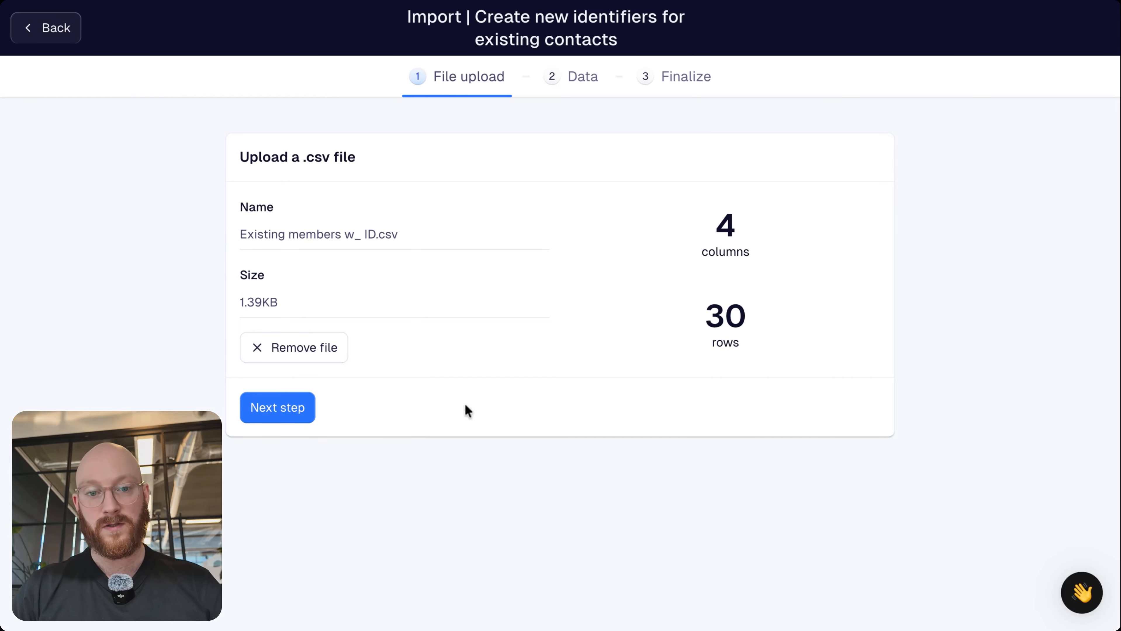
pyautogui.click(275, 406)
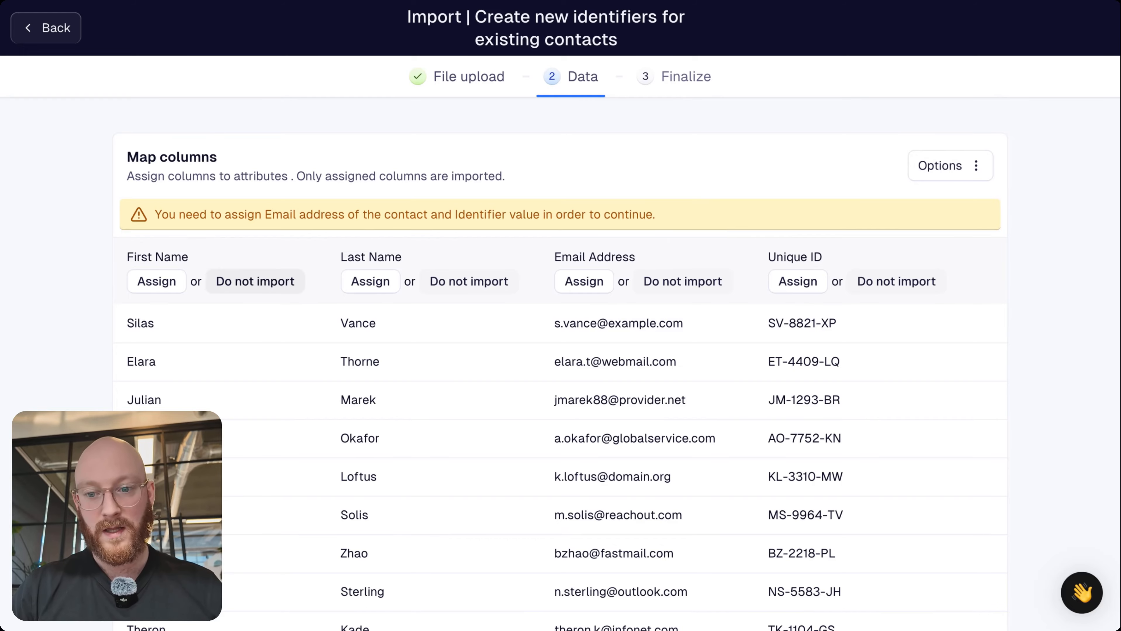
# Exclude the First Name and Last Name columns and assign the Email Address column to "Email address of the contact"
pyautogui.click(255, 282)
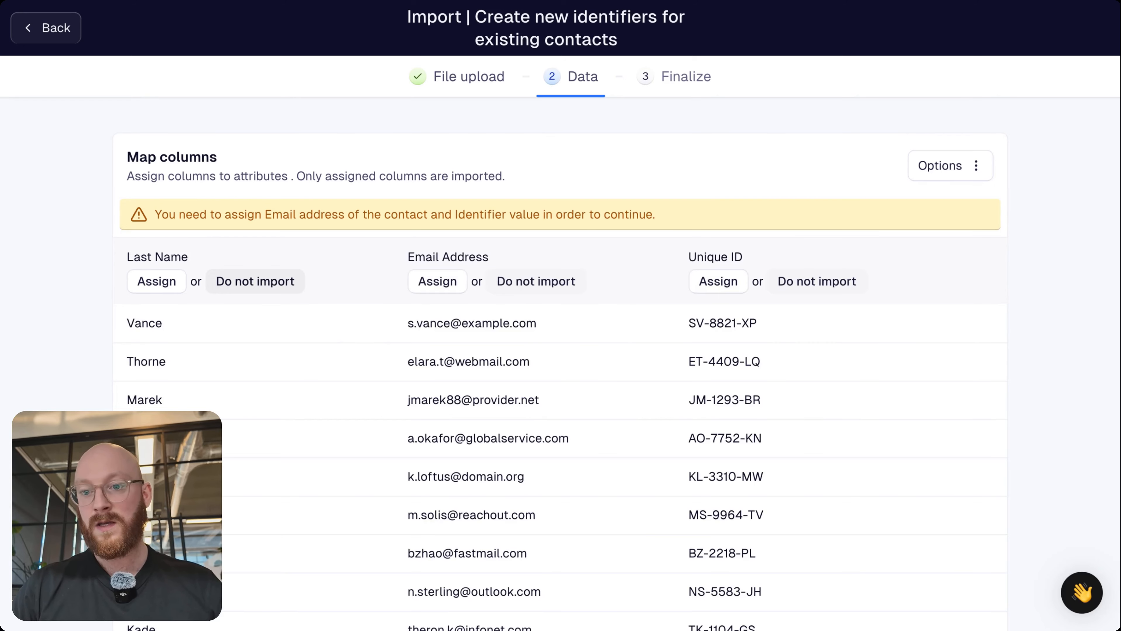
pyautogui.click(255, 282)
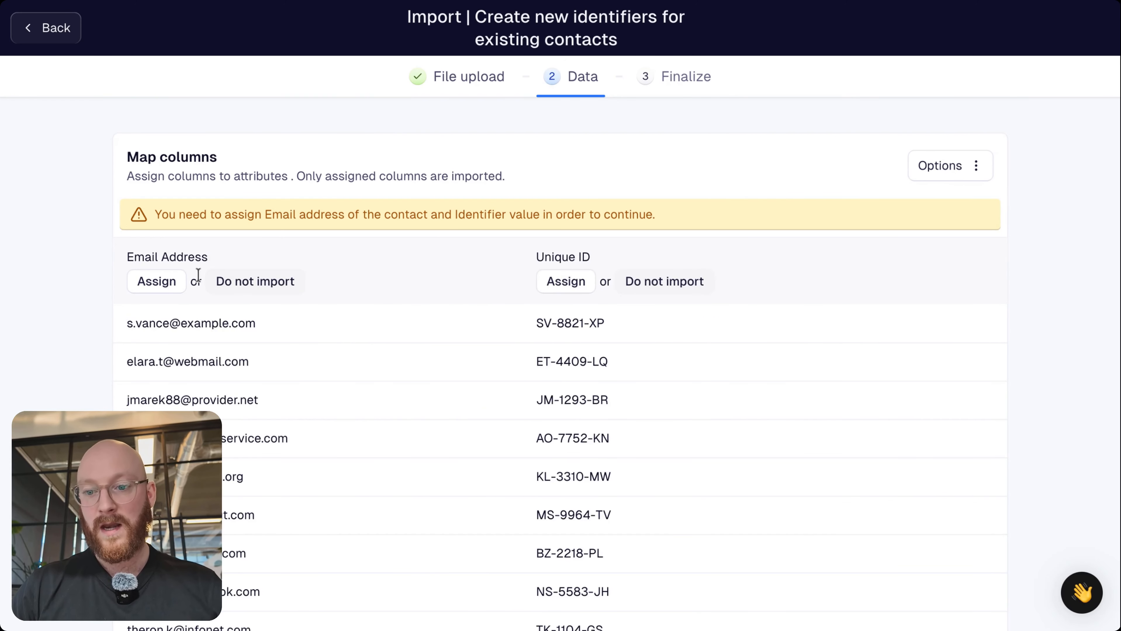
pyautogui.click(157, 281)
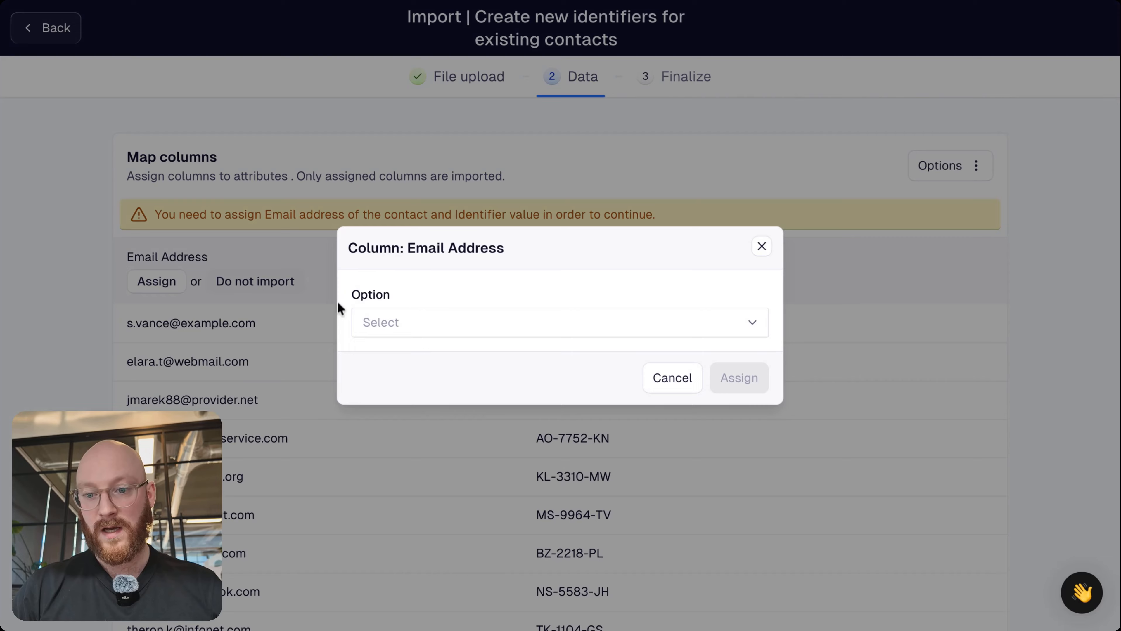
pyautogui.click(437, 315)
pyautogui.click(466, 388)
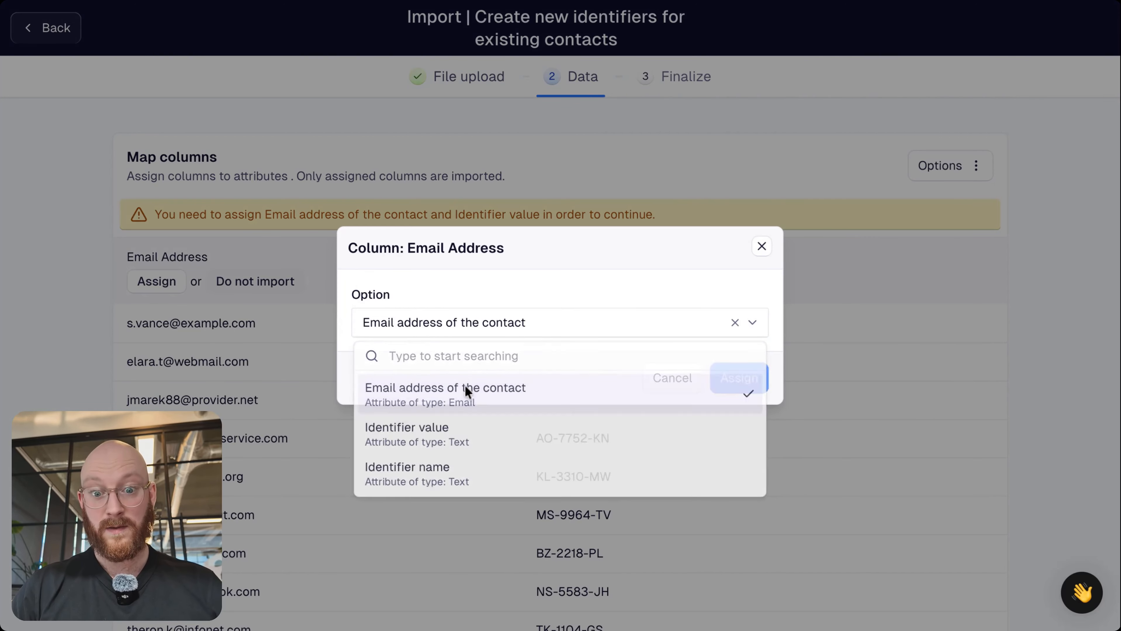
pyautogui.click(747, 378)
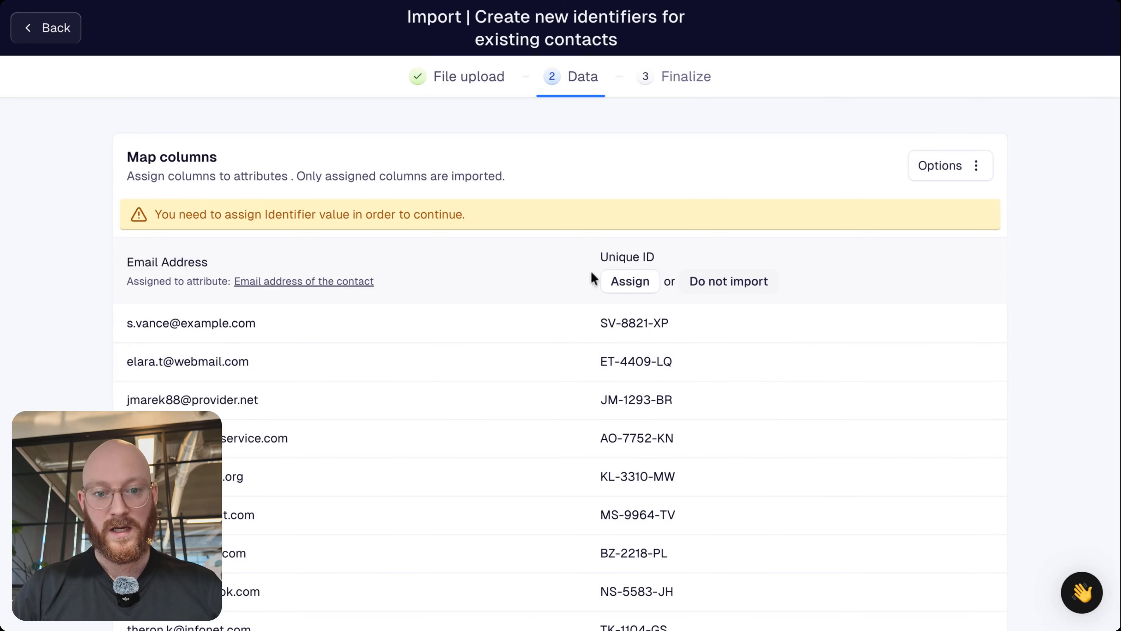
# Assign the Unique ID column to "Identifier value" and accept the column mapping
pyautogui.click(632, 283)
pyautogui.click(548, 315)
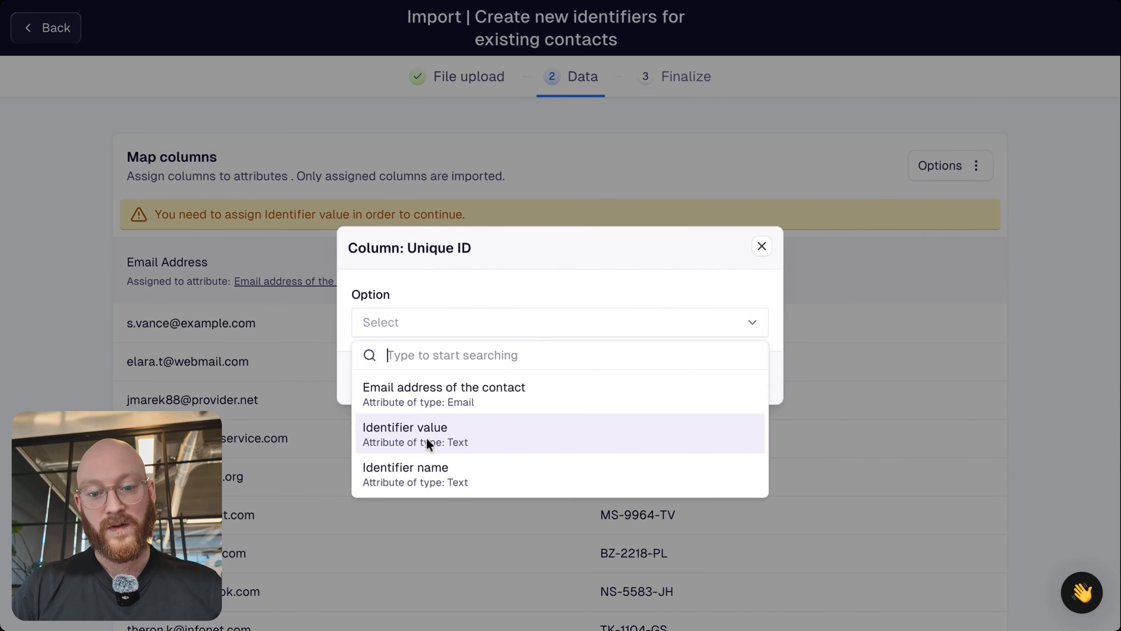
pyautogui.click(427, 442)
pyautogui.click(749, 379)
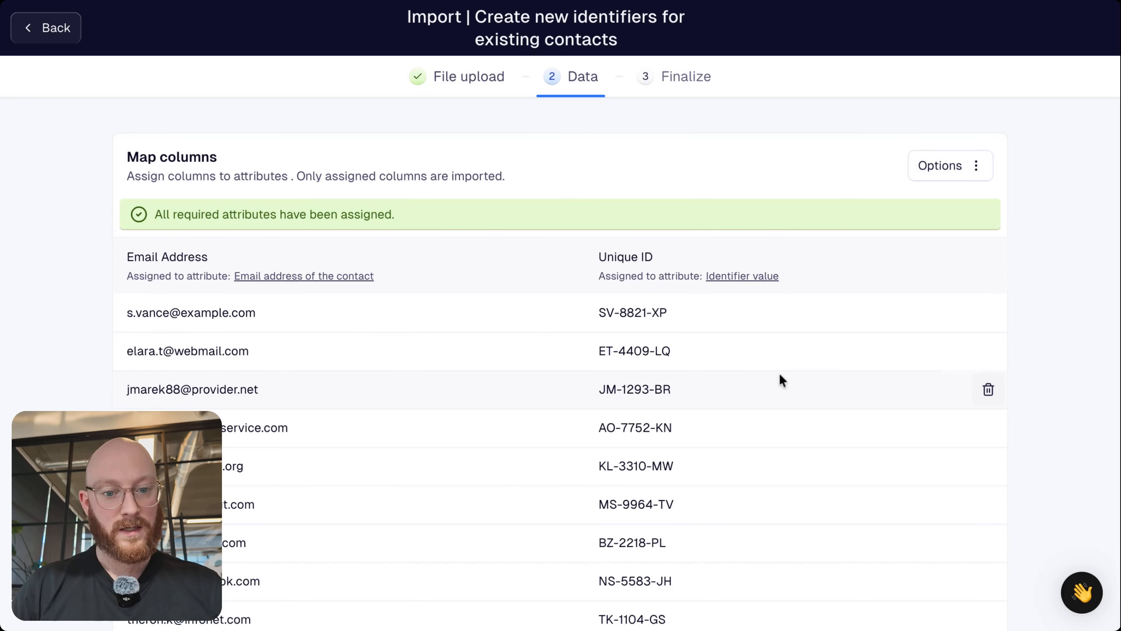
pyautogui.scroll(-5, 1038, 200)
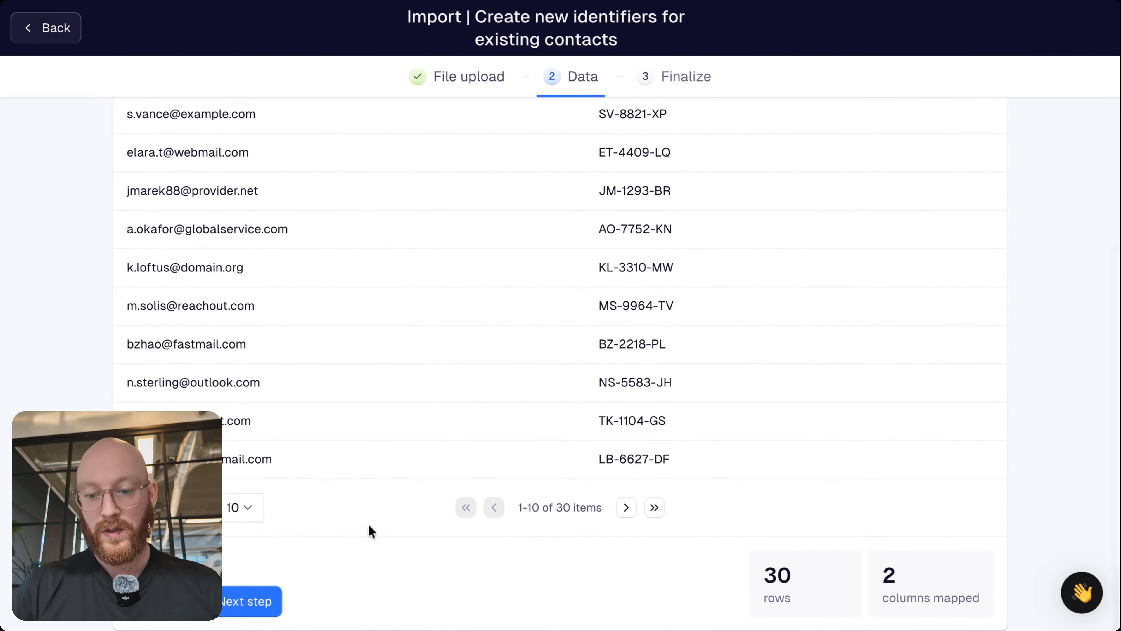
pyautogui.click(247, 601)
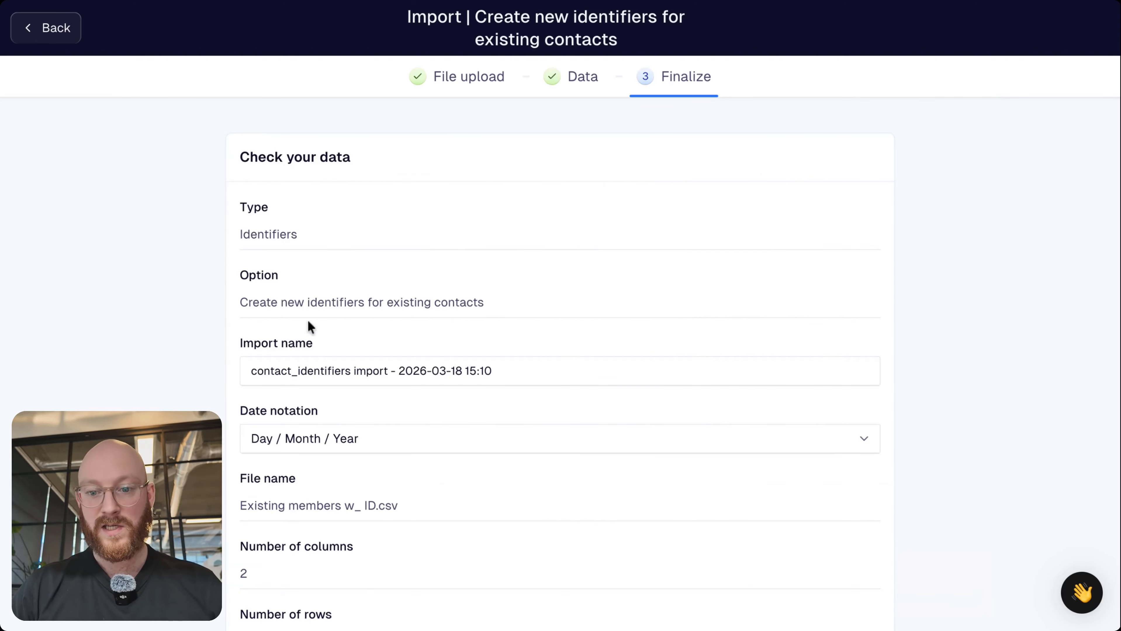
# Name the import "Identifier import - existing members" and run it
pyautogui.click(315, 372)
pyautogui.hotkey('ctrl', 'a')
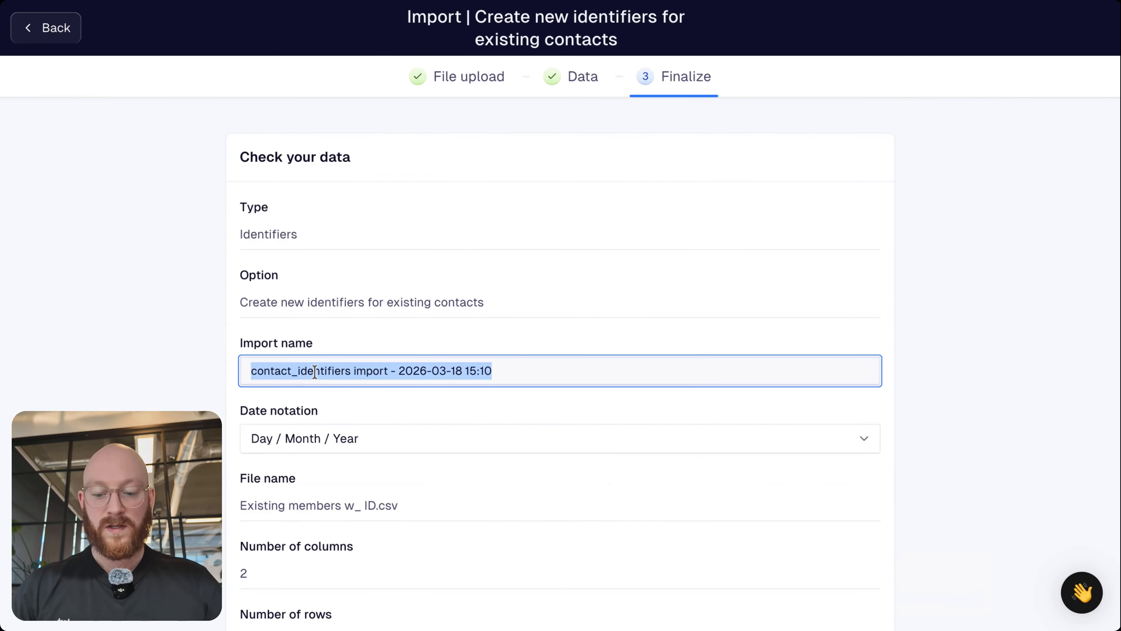
pyautogui.write('C')
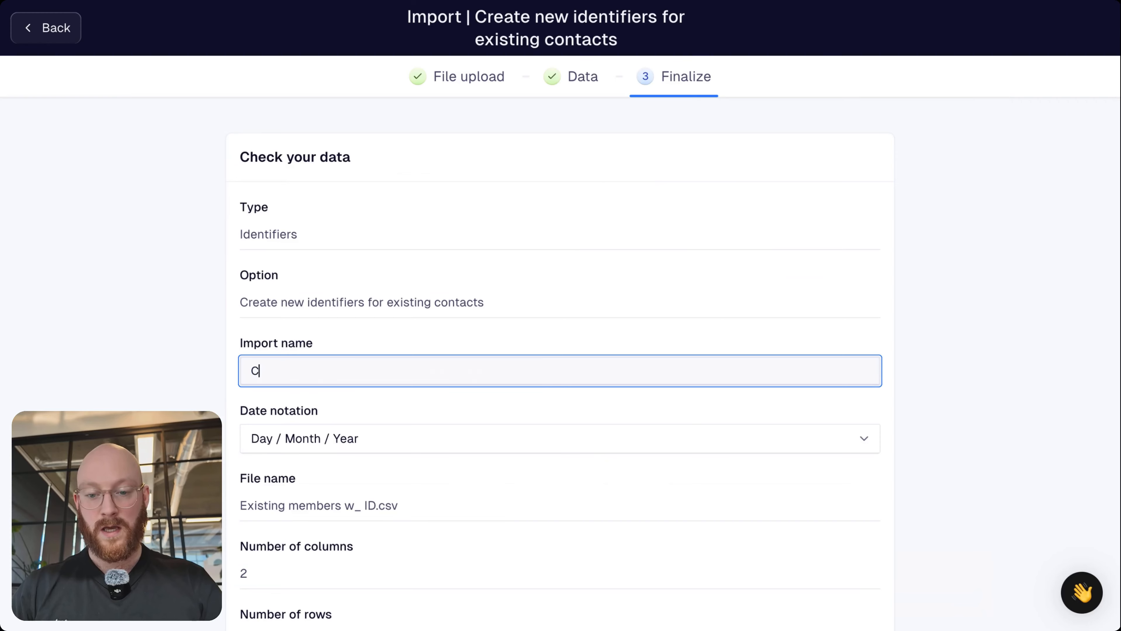
pyautogui.write('ontact')
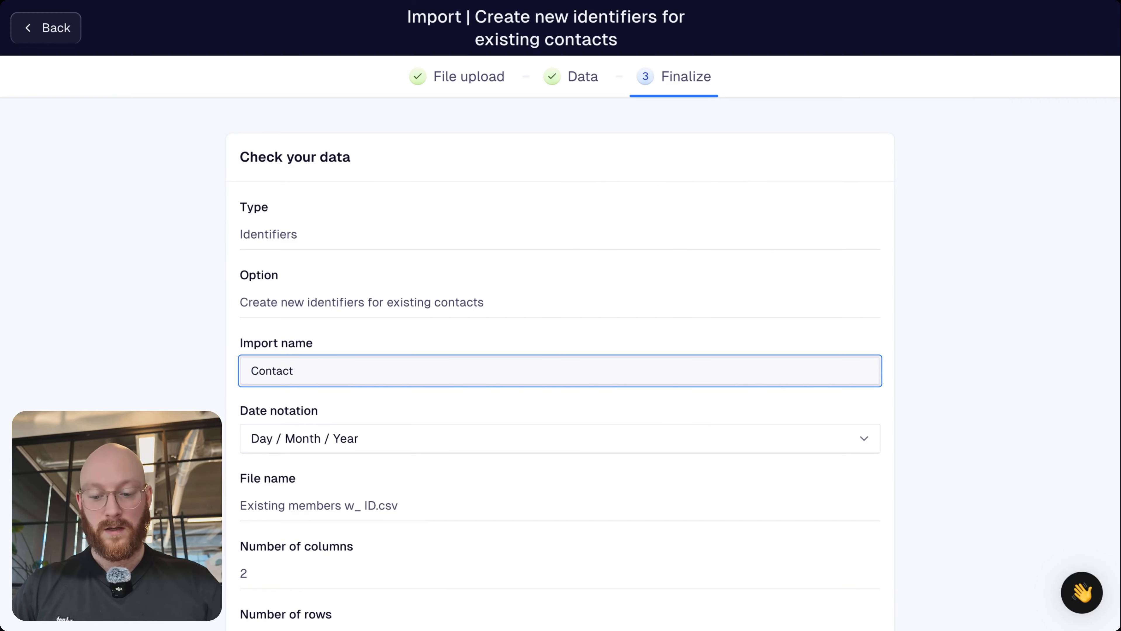
pyautogui.press('BackSpace')
pyautogui.press('BackSpace')
pyautogui.press('BackSpace')
pyautogui.press('BackSpace')
pyautogui.press('BackSpace')
pyautogui.press('BackSpace')
pyautogui.press('BackSpace')
pyautogui.write('Identifie')
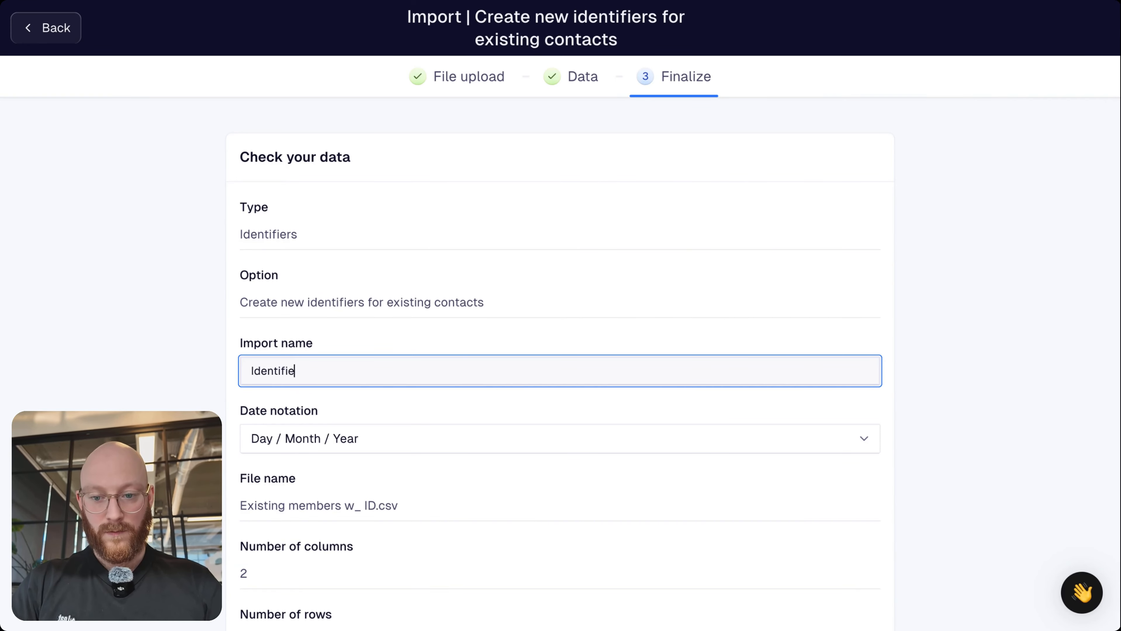
pyautogui.write('r import - ')
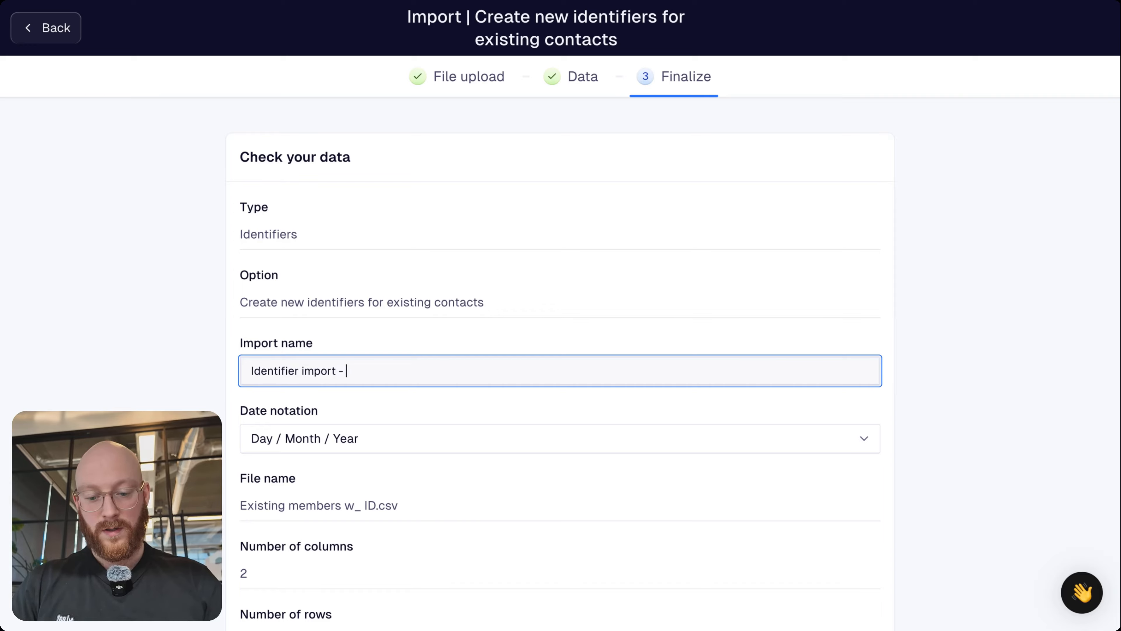
pyautogui.write('existing members')
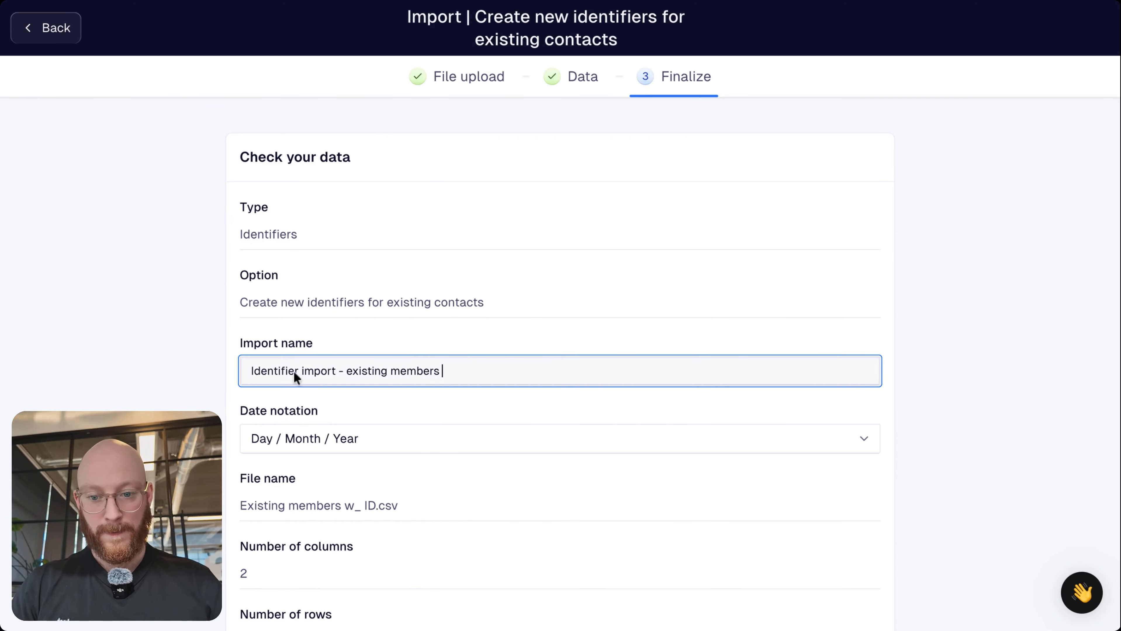
pyautogui.click(91, 319)
pyautogui.scroll(-3, 559, 336)
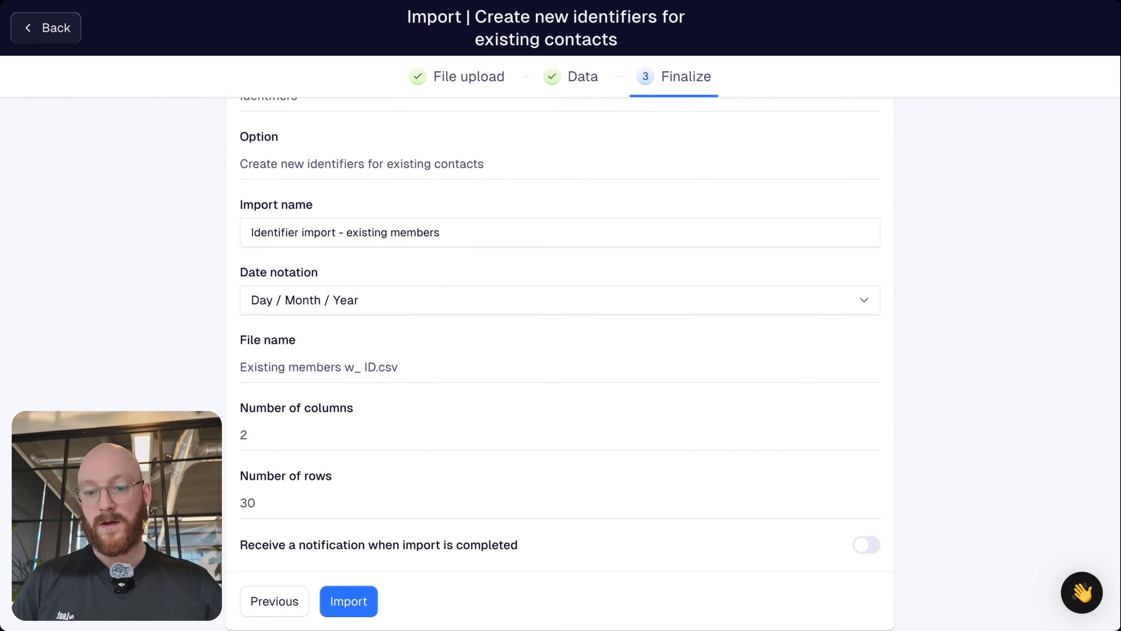
pyautogui.click(346, 602)
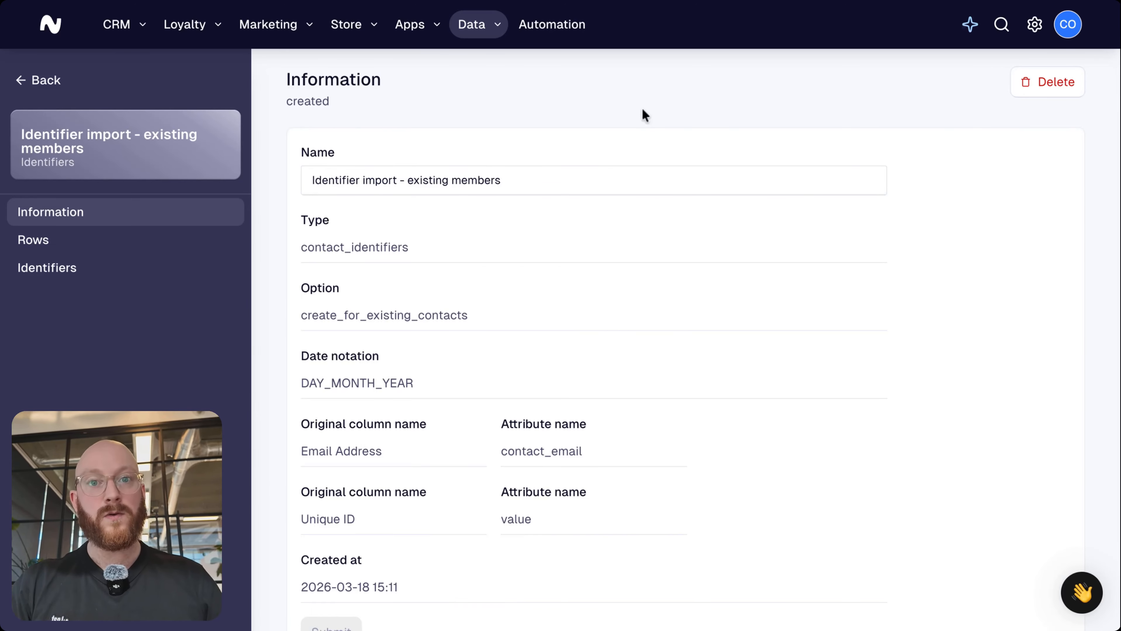
# Open the CRM contacts list from the finished identifier import
pyautogui.click(118, 25)
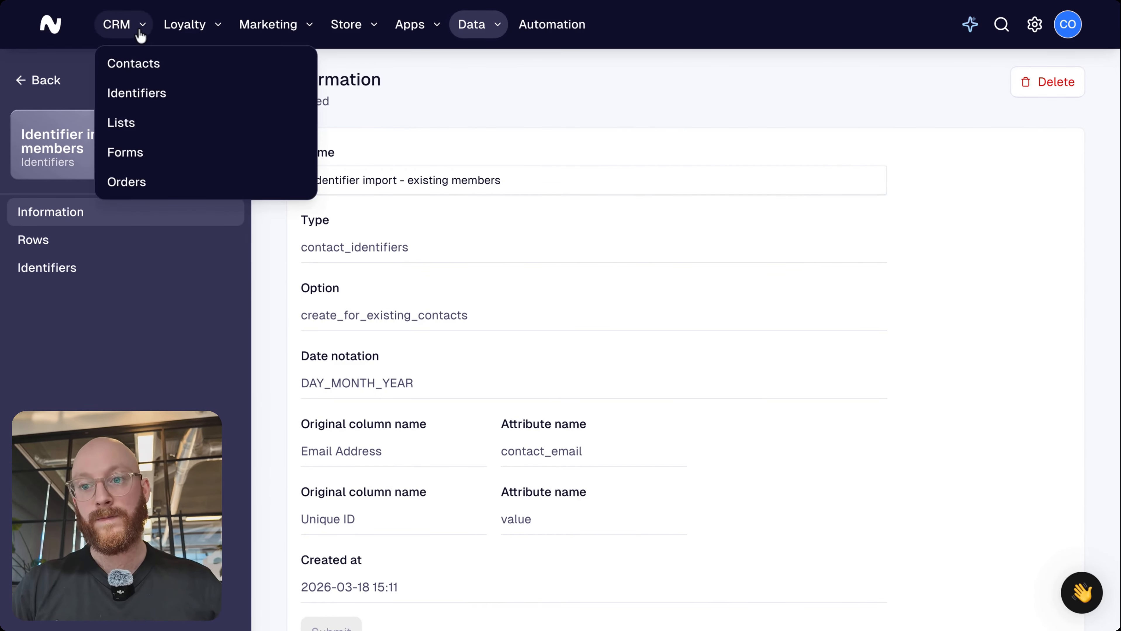
pyautogui.click(139, 69)
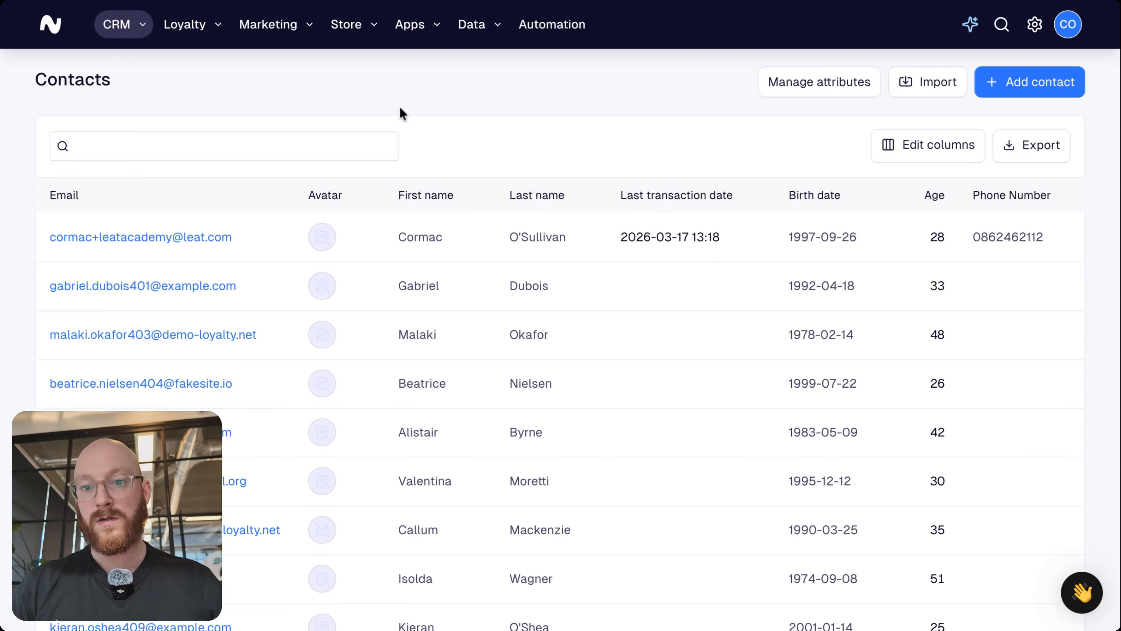
# Page through the contacts list to items 51-60 and open the first contact on that page
pyautogui.scroll(-5, 402, 394)
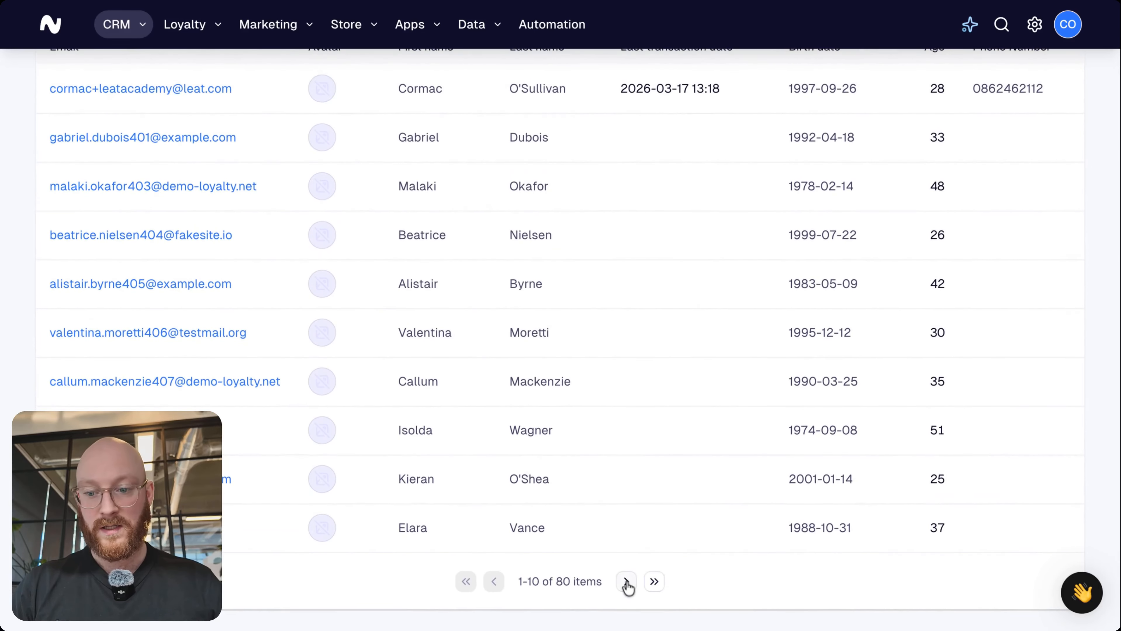
pyautogui.click(626, 579)
pyautogui.click(628, 583)
pyautogui.click(628, 583)
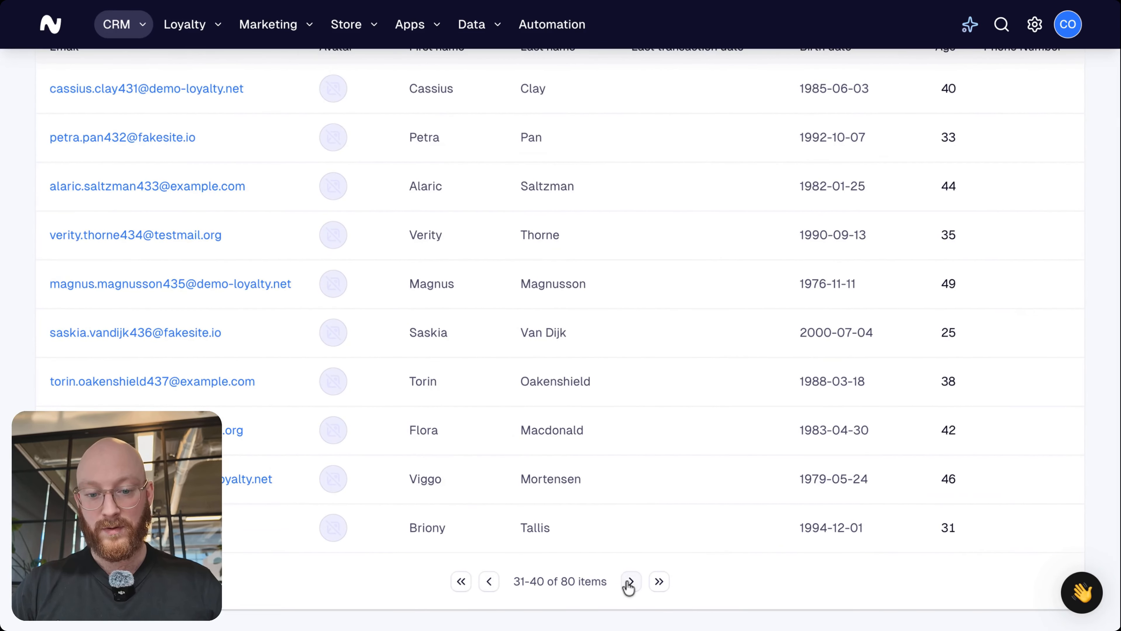
pyautogui.click(628, 583)
pyautogui.click(628, 583)
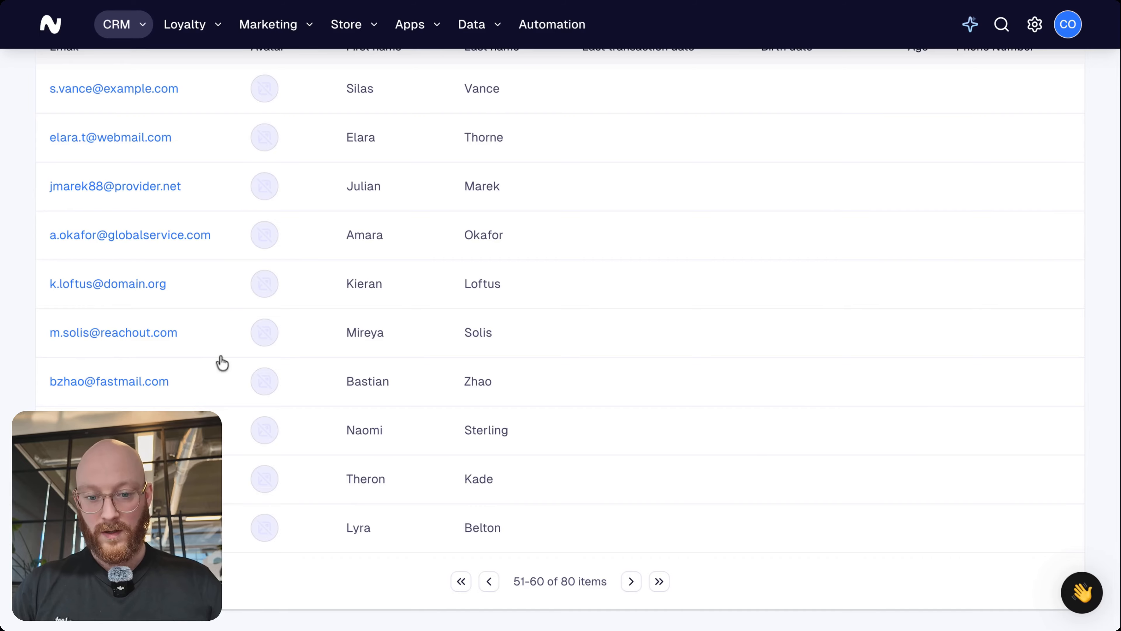
pyautogui.scroll(3, 218, 363)
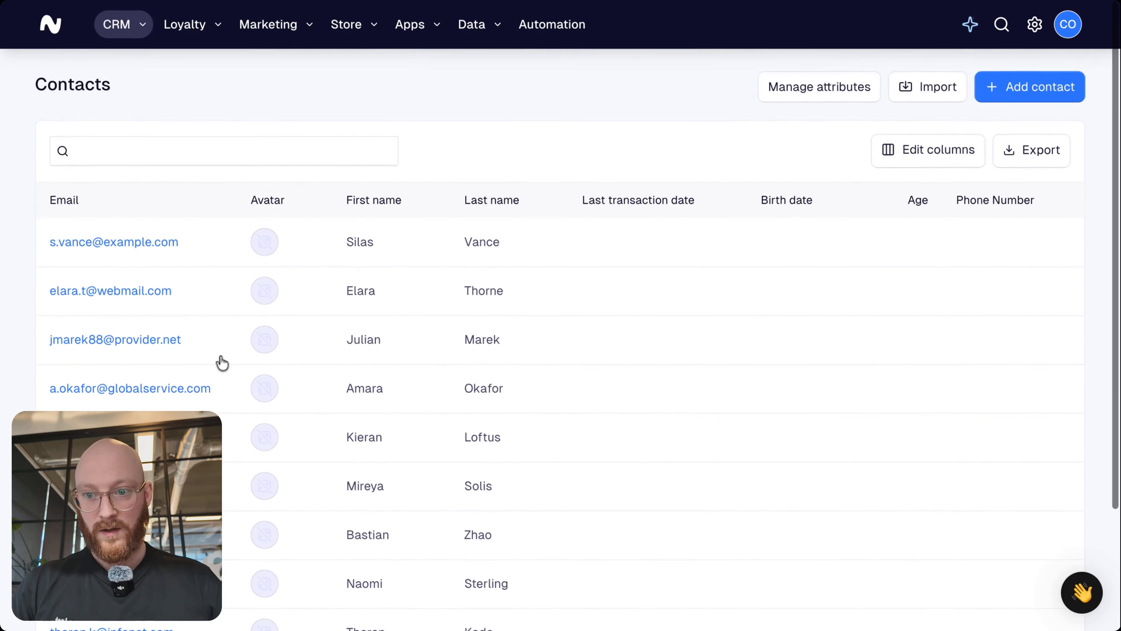
pyautogui.click(134, 241)
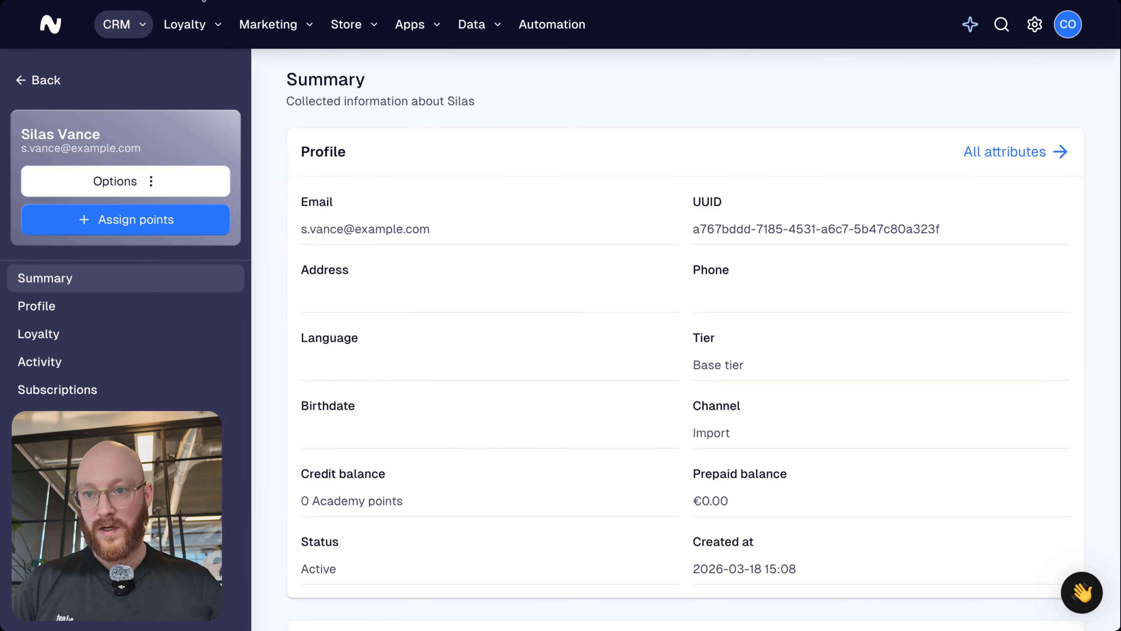
# Open the contact's Identifiers page and check the imported identifier against the contact's name and email
pyautogui.press('super+r')
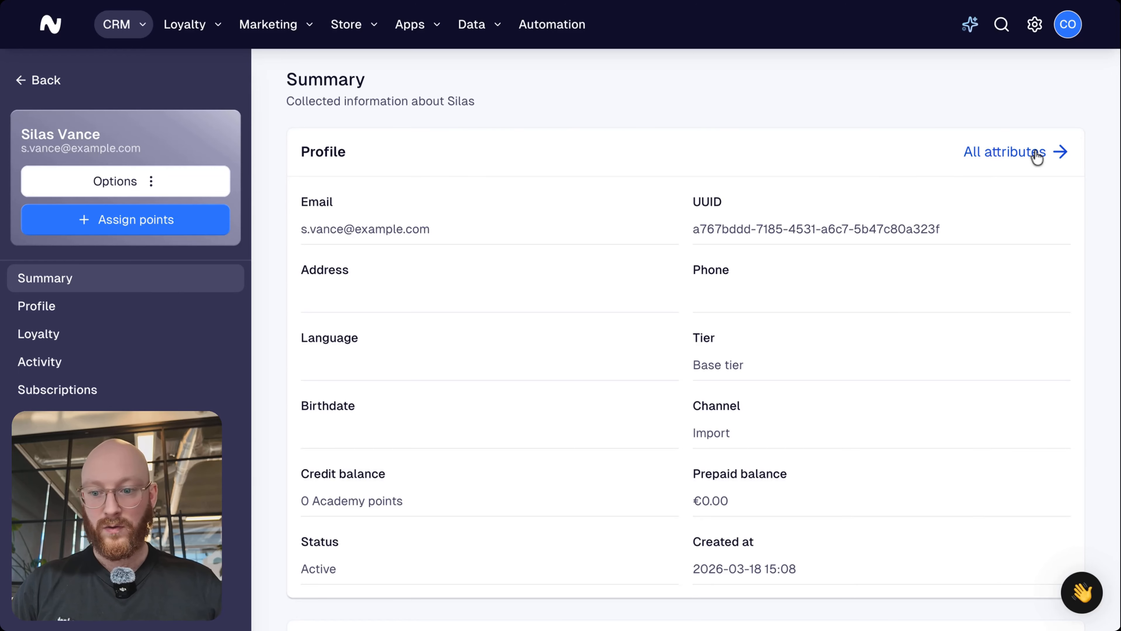
pyautogui.click(1035, 155)
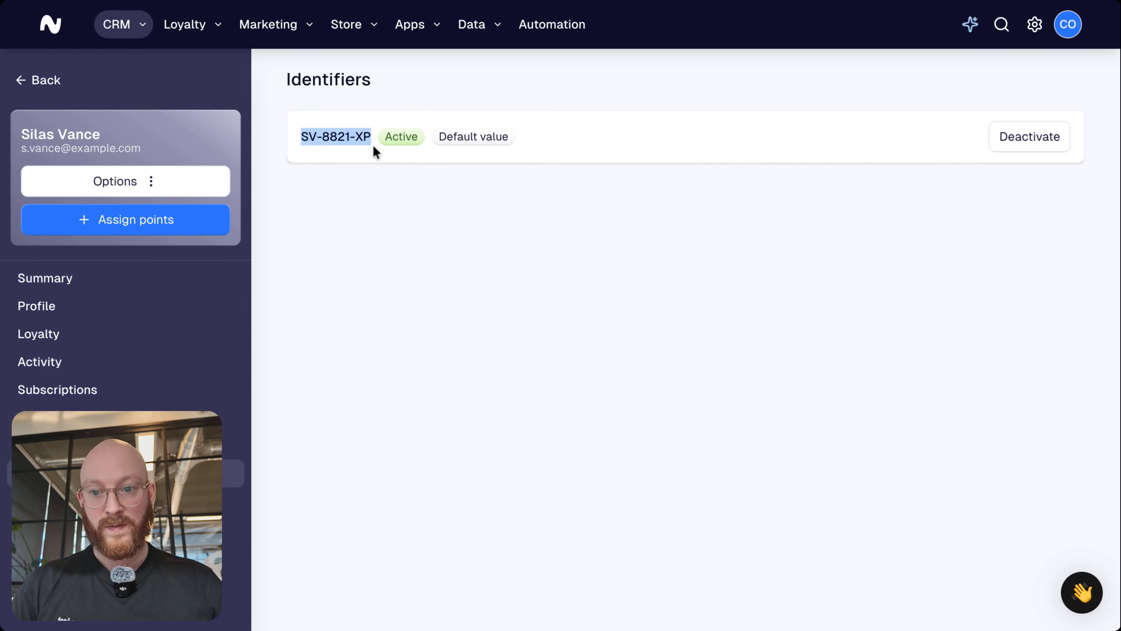
pyautogui.click(426, 239)
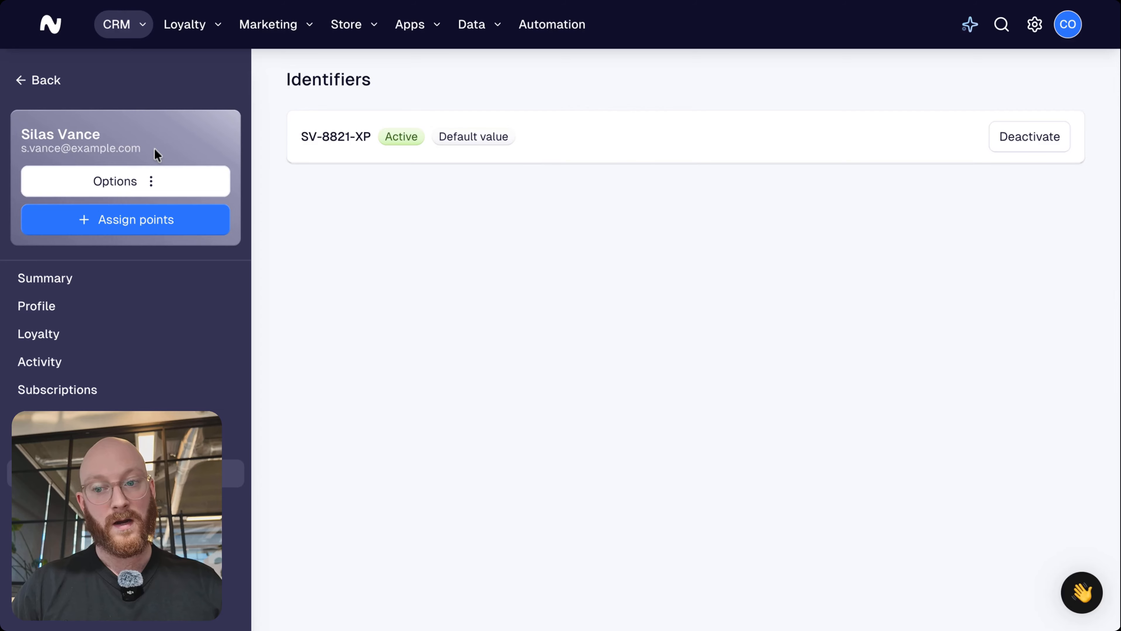
pyautogui.moveTo(154, 149); pyautogui.dragTo(13, 154)
pyautogui.click(520, 229)
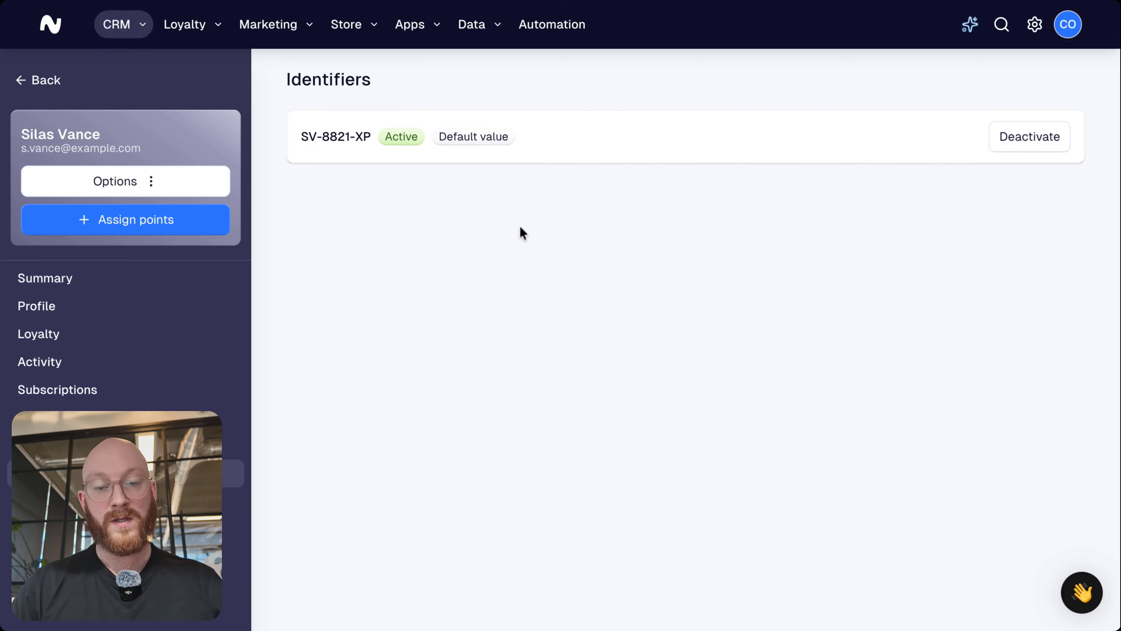